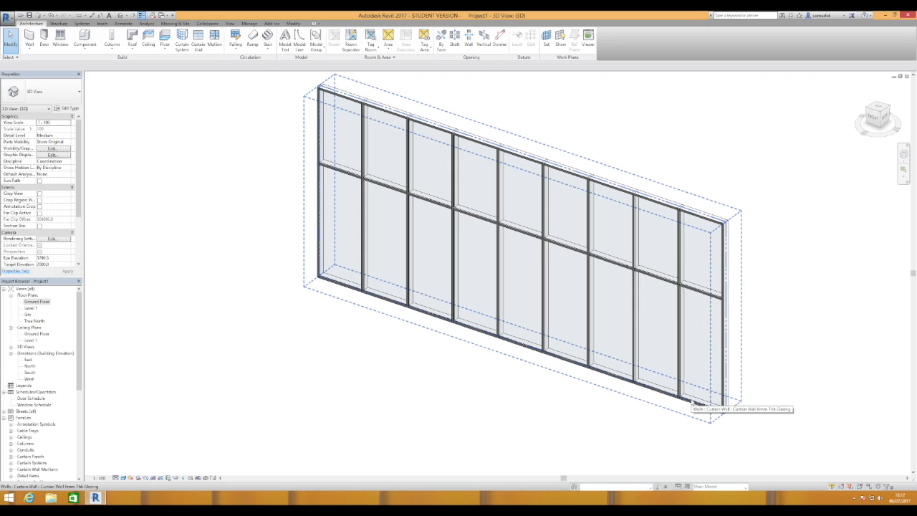
- Inspect the type properties of the glazed panel in the lower row at the wall's front end
{"action": "key", "text": "Tab"}
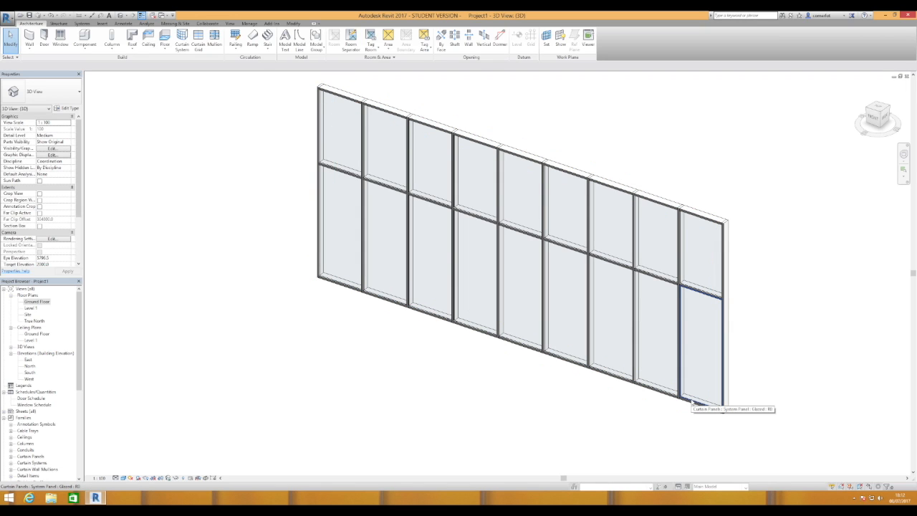
{"action": "left_click", "coordinate": [693, 404]}
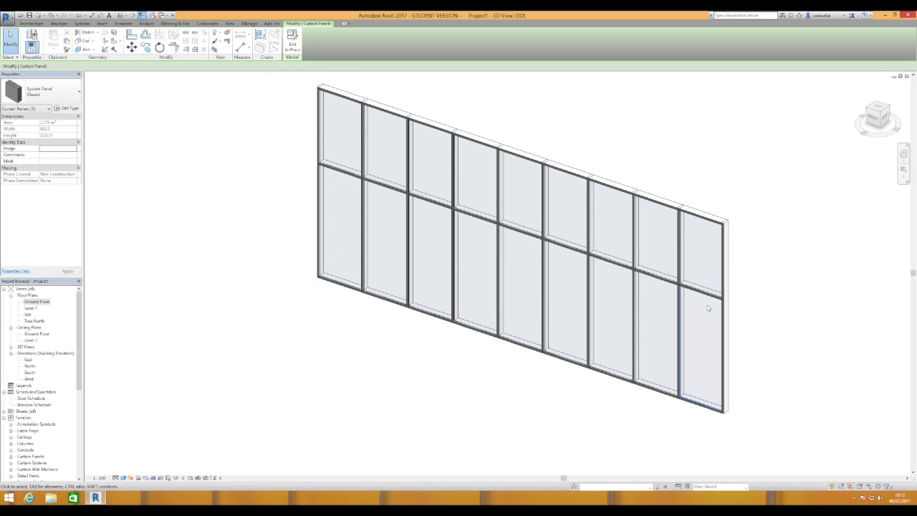
{"action": "key", "text": "Escape"}
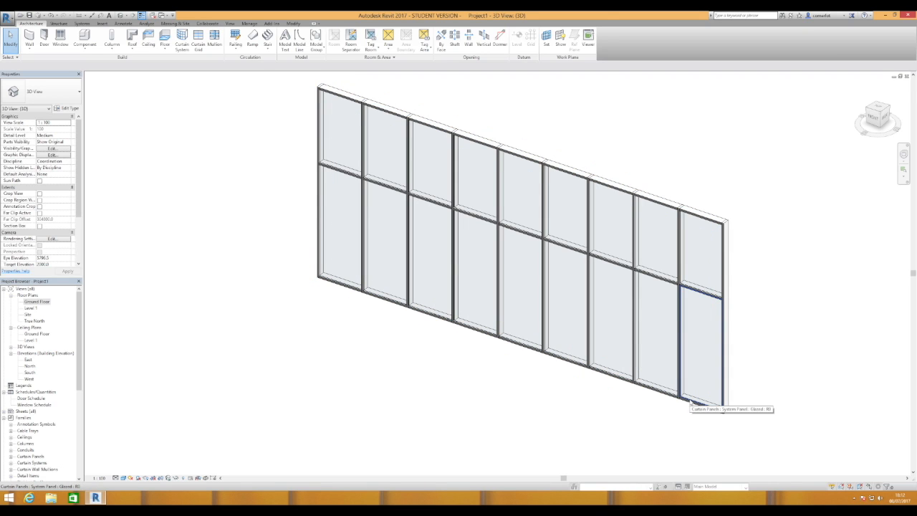
{"action": "left_click", "coordinate": [688, 399]}
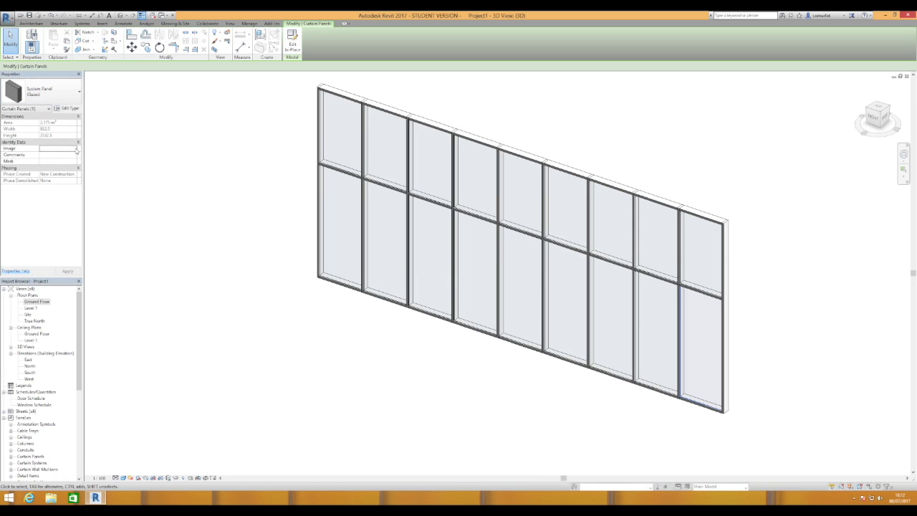
{"action": "left_click", "coordinate": [69, 108]}
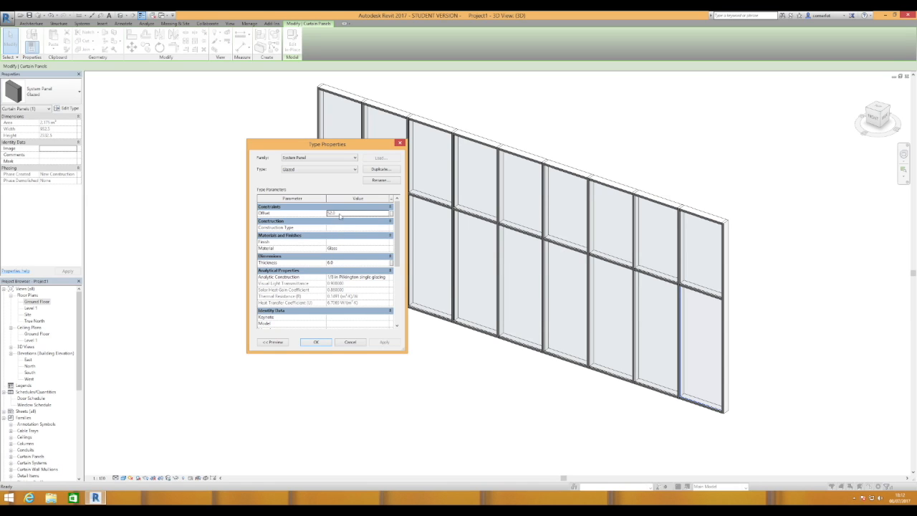
{"action": "left_click", "coordinate": [316, 341]}
{"action": "key", "text": "Escape"}
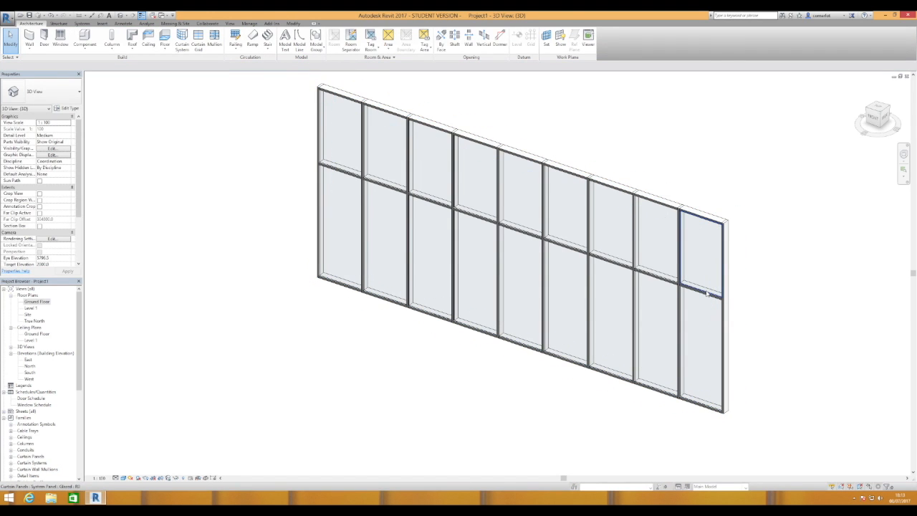
- Change the upper-row curtain panel at the wall's front end to the System Panel Solid type
{"action": "key", "text": "Tab"}
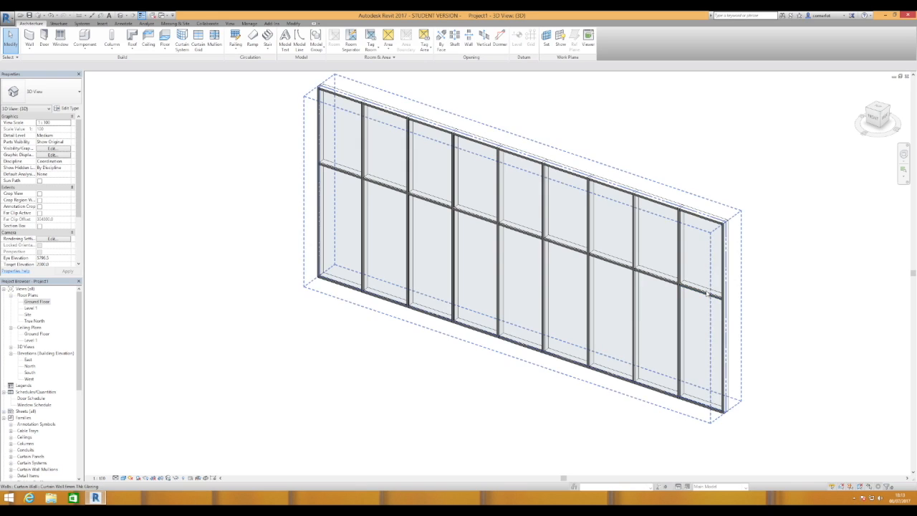
{"action": "left_click", "coordinate": [706, 289]}
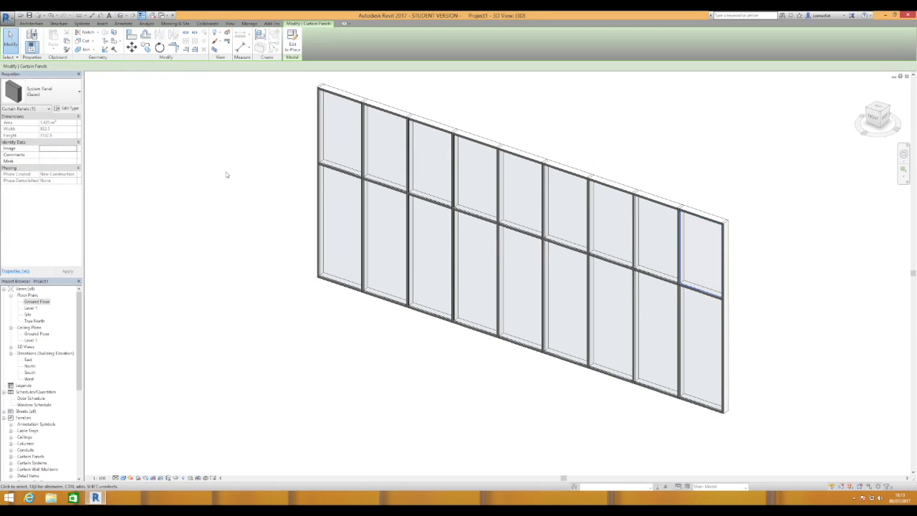
{"action": "left_click", "coordinate": [78, 94]}
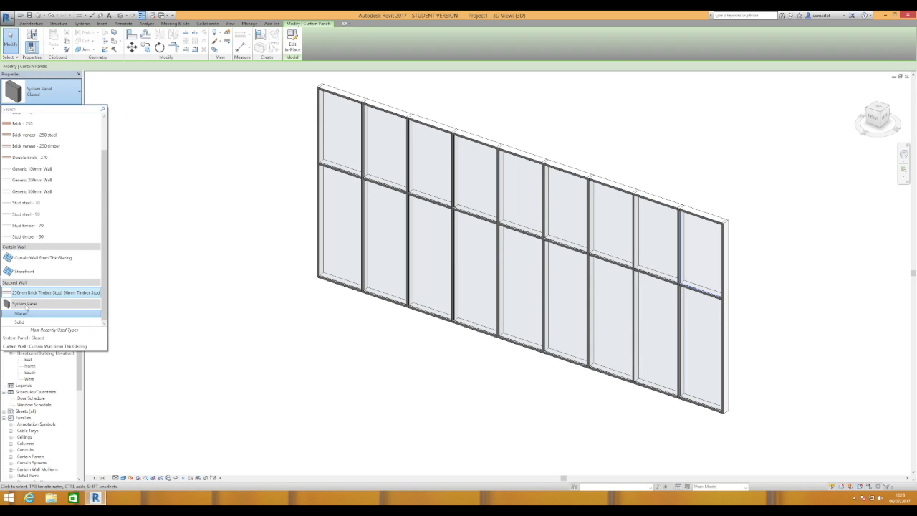
{"action": "left_click", "coordinate": [24, 319]}
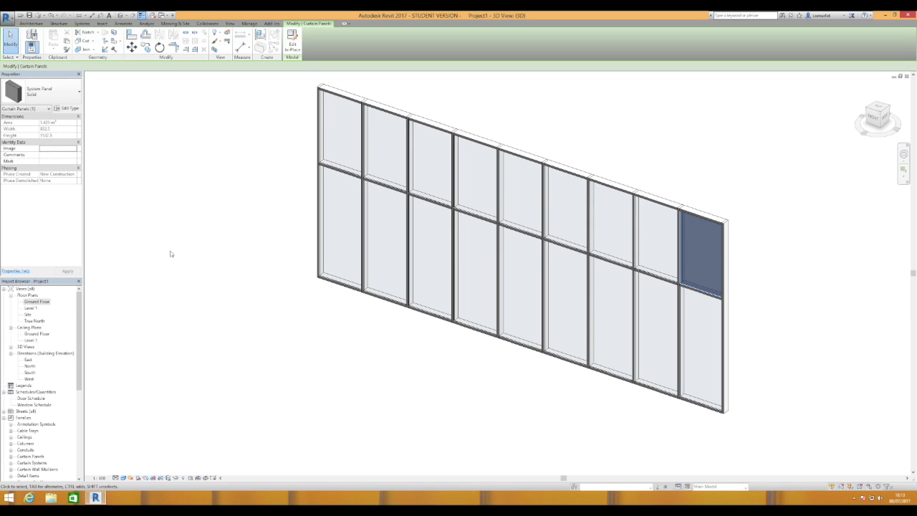
- Set the Solid panel type's thickness to 8 mm and its offset to 52 mm
{"action": "left_click", "coordinate": [68, 109]}
{"action": "left_click_drag", "start_coordinate": [310, 146], "coordinate": [214, 124]}
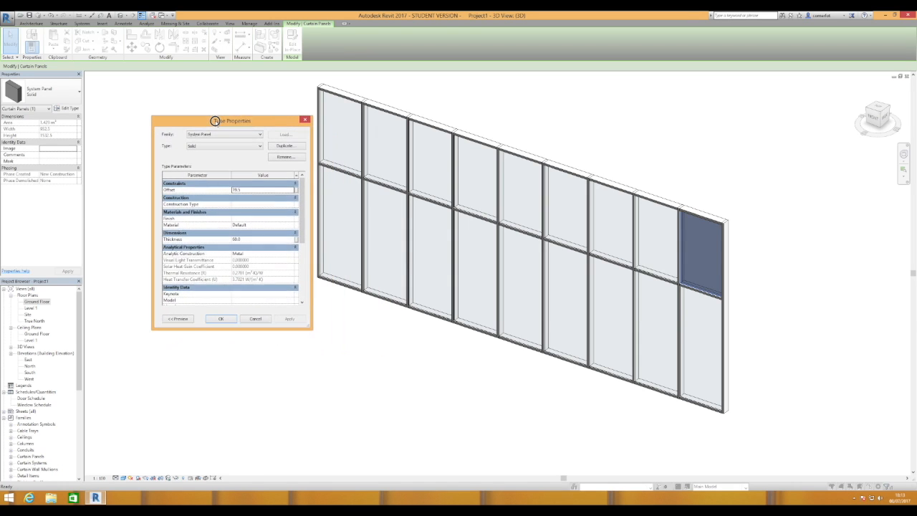
{"action": "left_click", "coordinate": [242, 240]}
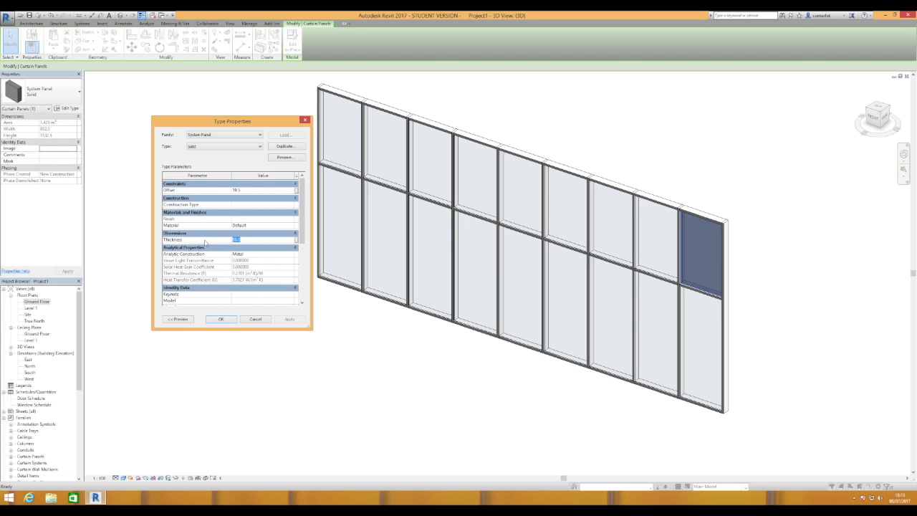
{"action": "type", "text": "8"}
{"action": "left_click", "coordinate": [245, 190]}
{"action": "type", "text": "5"}
{"action": "left_click", "coordinate": [253, 225]}
{"action": "left_click", "coordinate": [222, 319]}
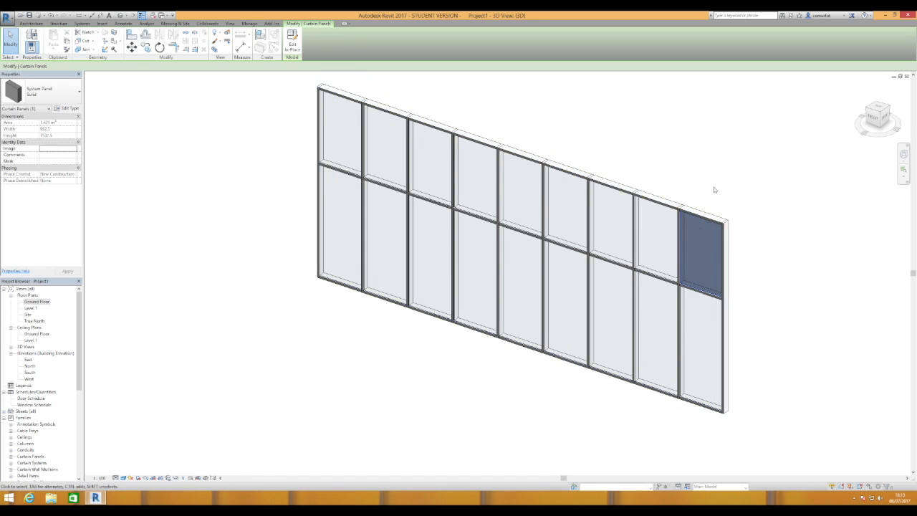
{"action": "left_click", "coordinate": [742, 200]}
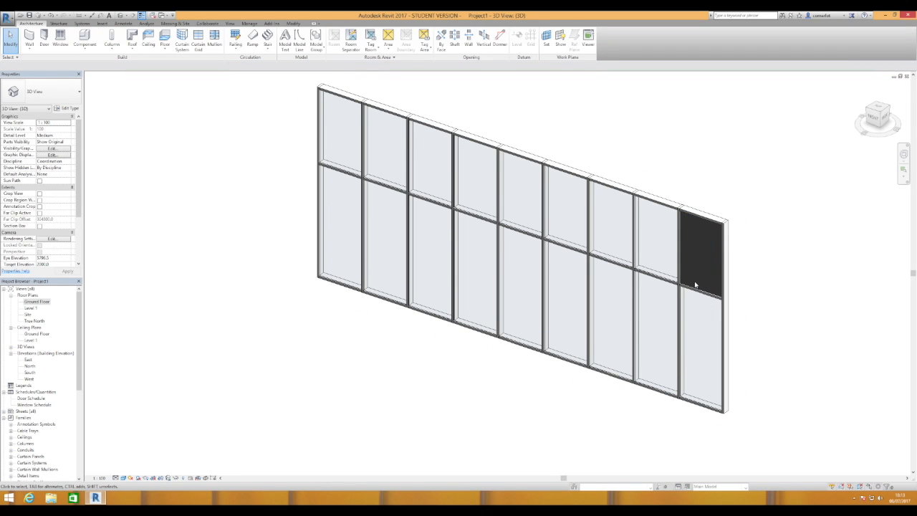
- Assign the Aluminium material to the Solid panel type used by the upper end panel
{"action": "key", "text": "Tab"}
{"action": "left_click", "coordinate": [692, 288]}
{"action": "left_click", "coordinate": [68, 108]}
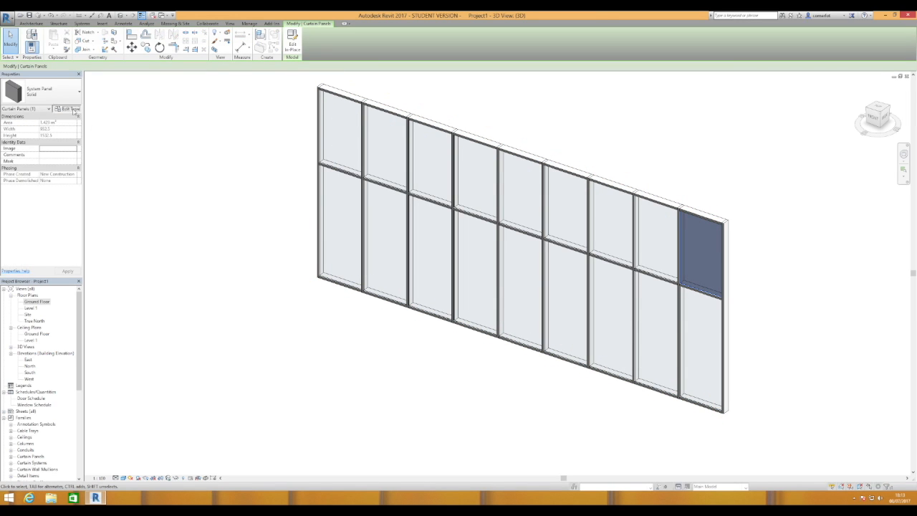
{"action": "left_click", "coordinate": [263, 225]}
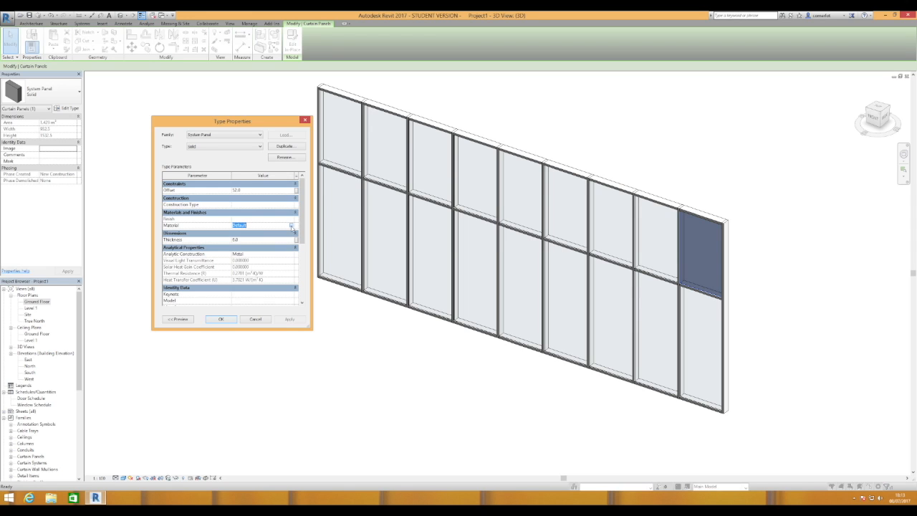
{"action": "left_click", "coordinate": [291, 226]}
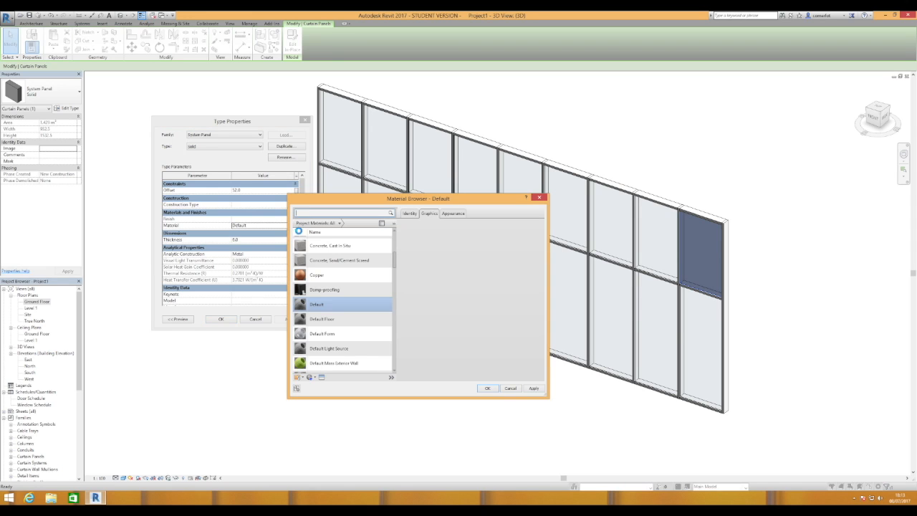
{"action": "left_click", "coordinate": [313, 212]}
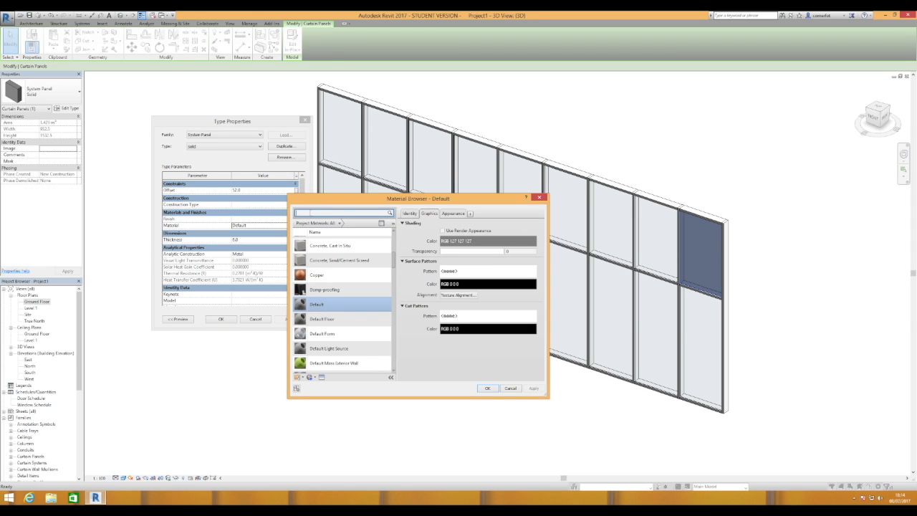
{"action": "type", "text": "alu"}
{"action": "left_click", "coordinate": [318, 254]}
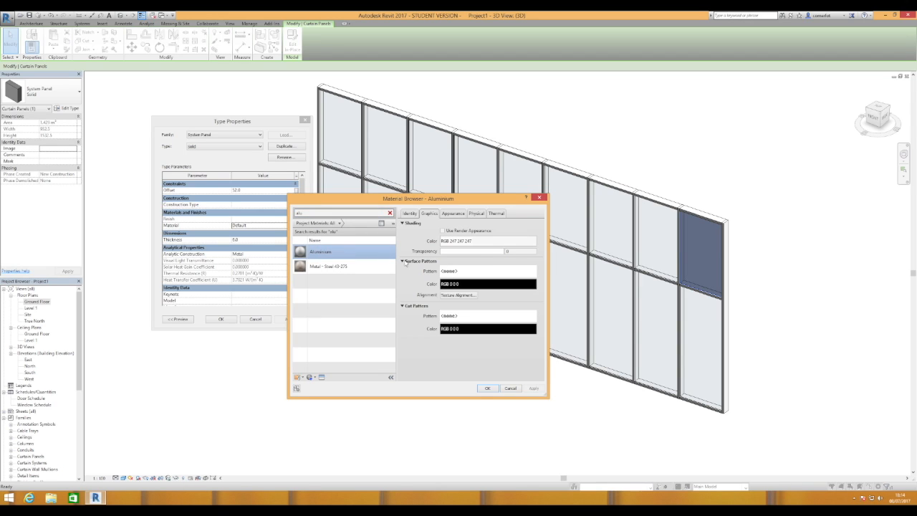
{"action": "left_click", "coordinate": [488, 388]}
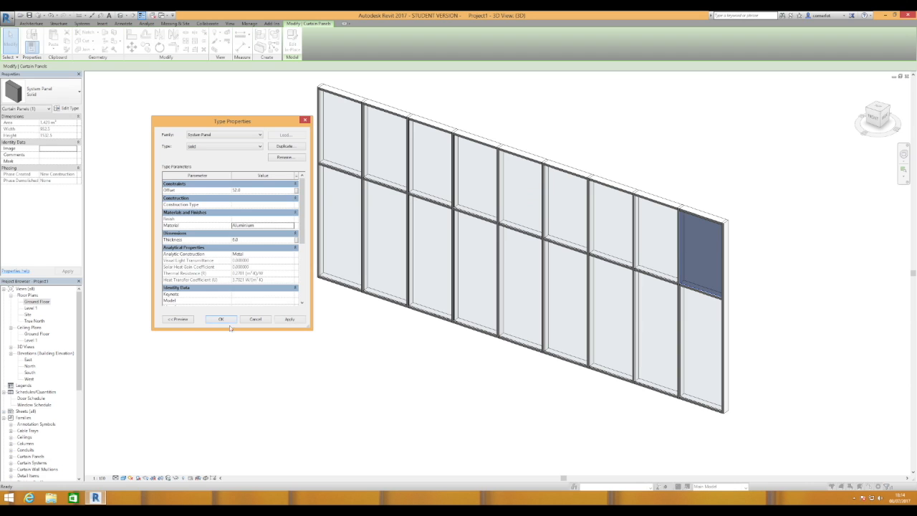
{"action": "left_click", "coordinate": [220, 320]}
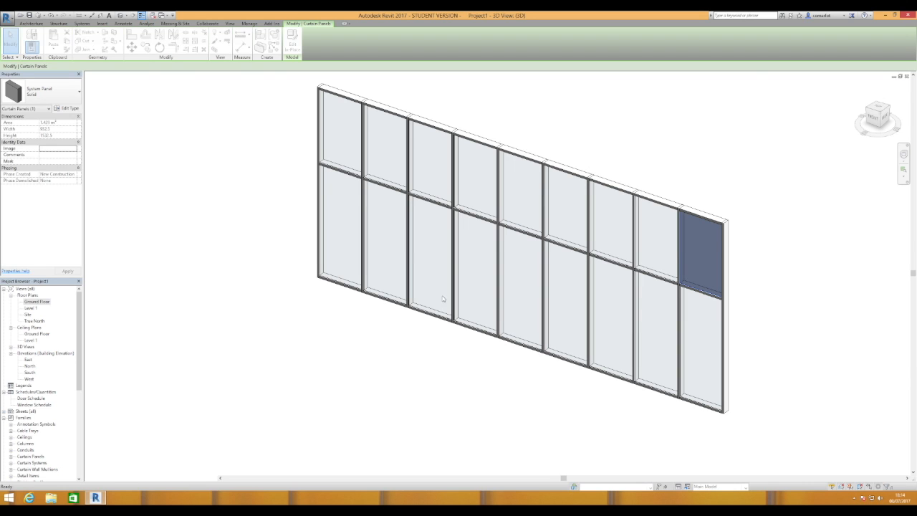
{"action": "left_click", "coordinate": [745, 192]}
- Turn shadows on and back off in the 3D view to check the solid panel's appearance
{"action": "middle_click_drag", "start_coordinate": [734, 198], "coordinate": [719, 219], "text": "shift"}
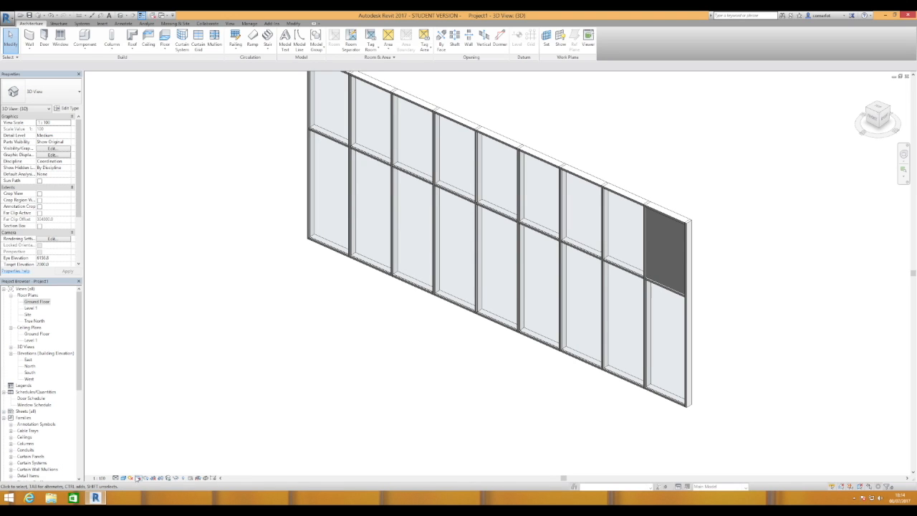
{"action": "left_click", "coordinate": [138, 478]}
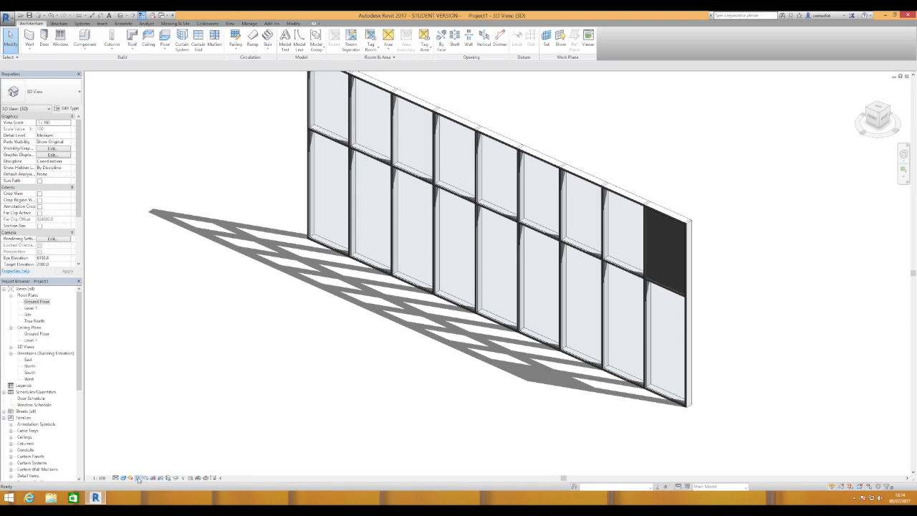
{"action": "left_click", "coordinate": [139, 478]}
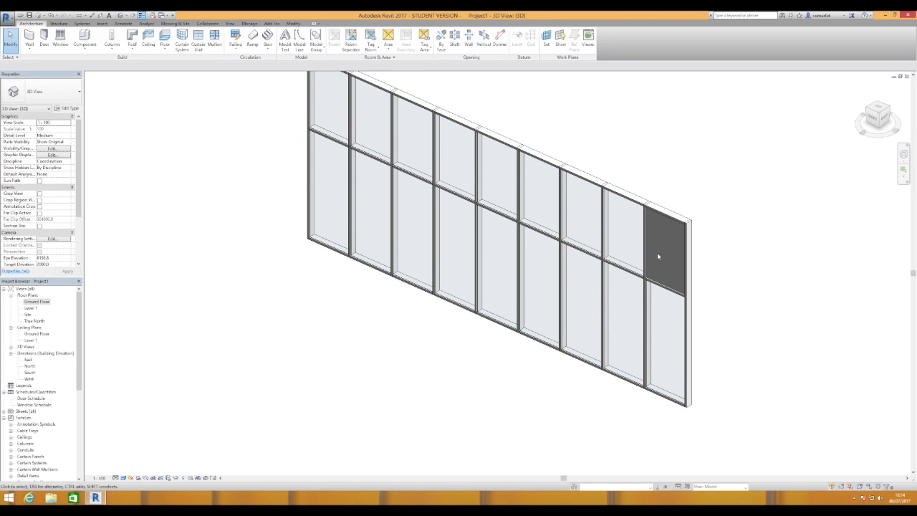
- Use Match Type to apply the solid end panel's type to the other eight upper-row panels
{"action": "middle_click_drag", "start_coordinate": [385, 237], "coordinate": [374, 257]}
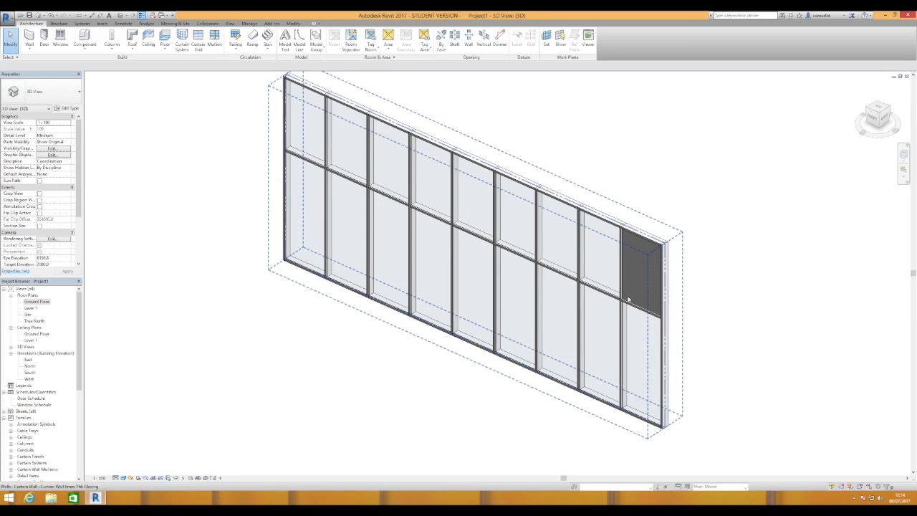
{"action": "key", "text": "Tab"}
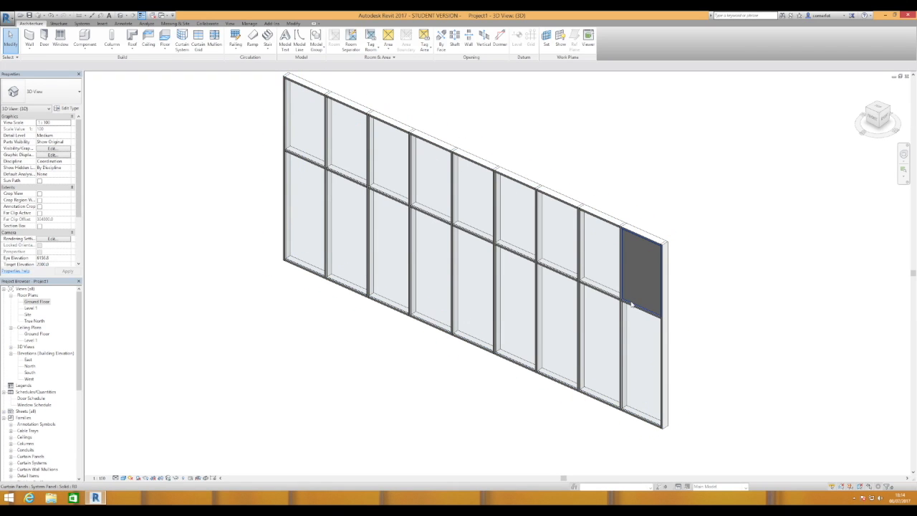
{"action": "left_click", "coordinate": [631, 305]}
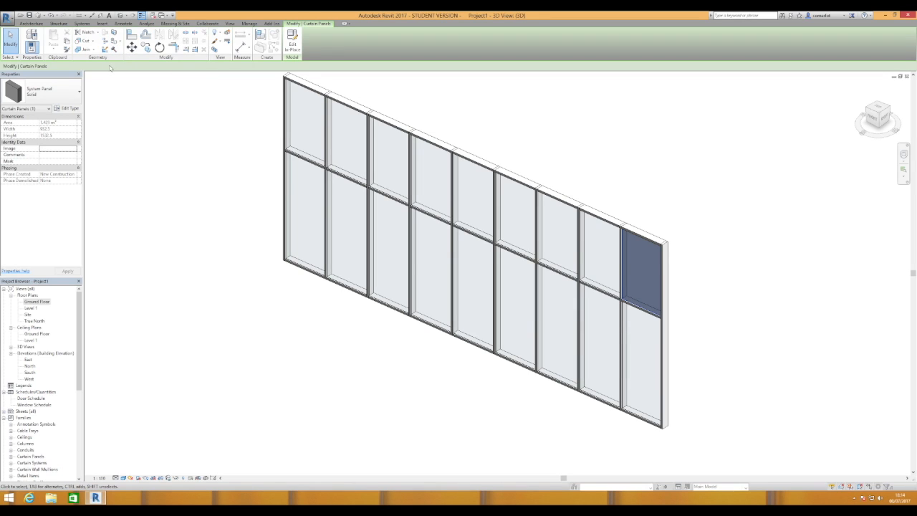
{"action": "left_click", "coordinate": [67, 50]}
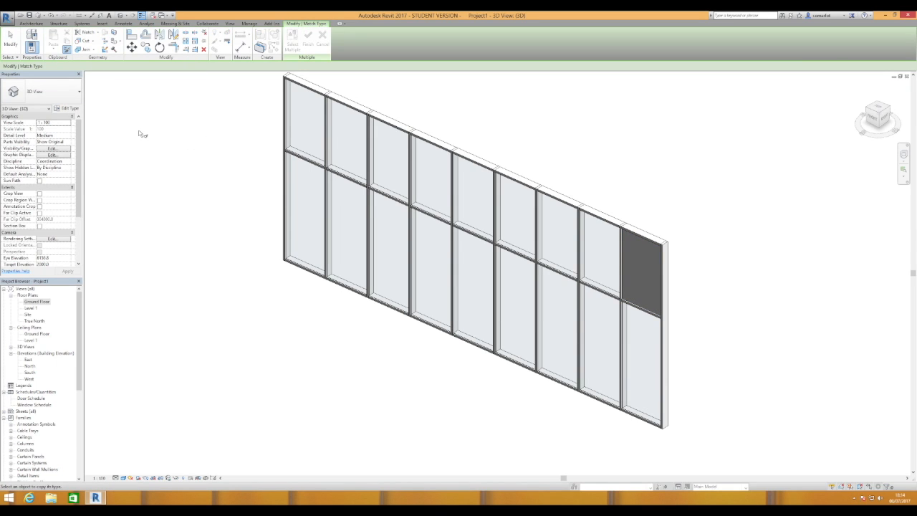
{"action": "key", "text": "Tab"}
{"action": "left_click", "coordinate": [637, 307]}
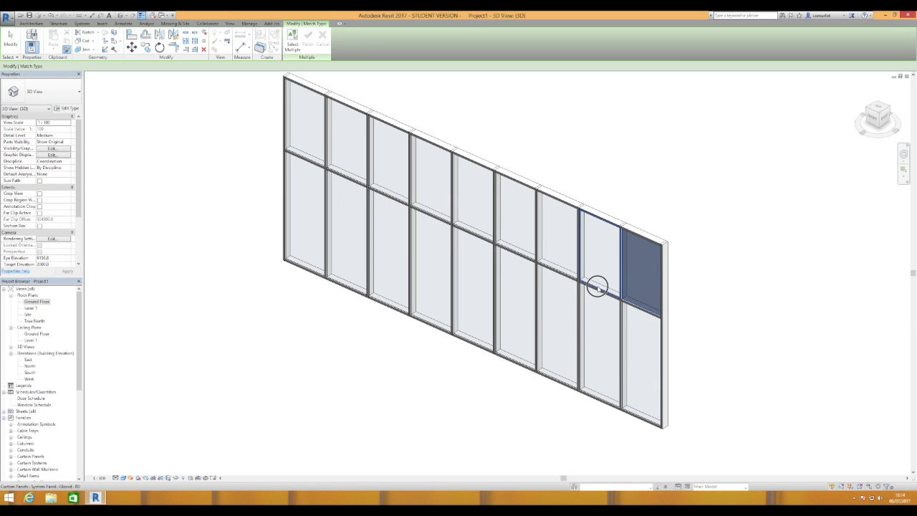
{"action": "left_click", "coordinate": [600, 290]}
{"action": "left_click", "coordinate": [563, 270]}
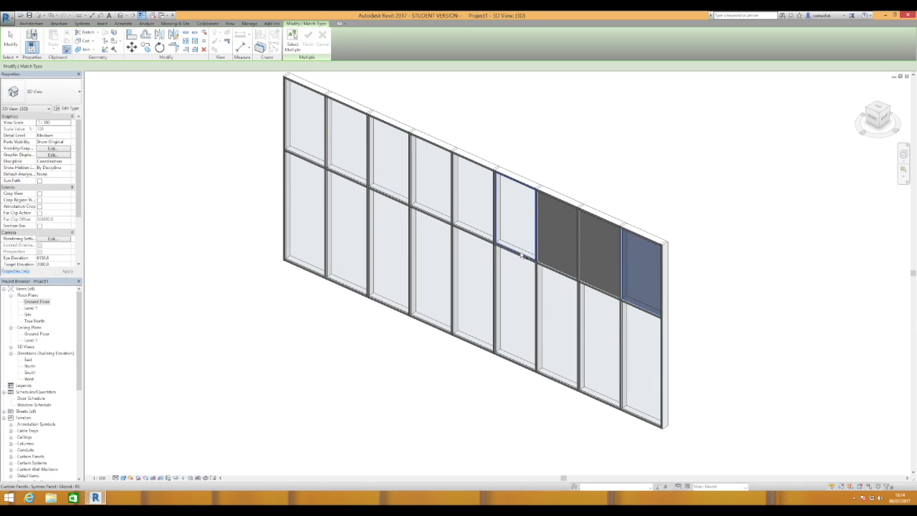
{"action": "left_click", "coordinate": [521, 256]}
{"action": "left_click", "coordinate": [482, 230]}
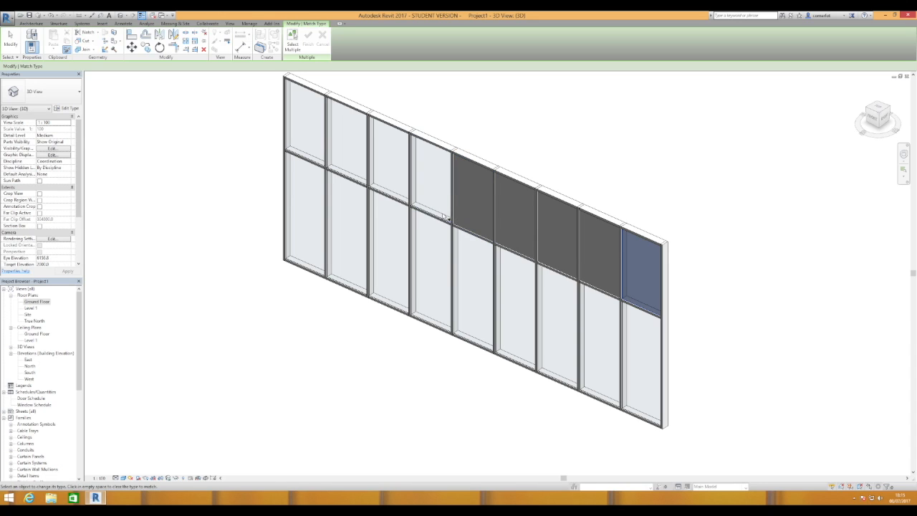
{"action": "left_click", "coordinate": [442, 215]}
{"action": "left_click", "coordinate": [395, 197]}
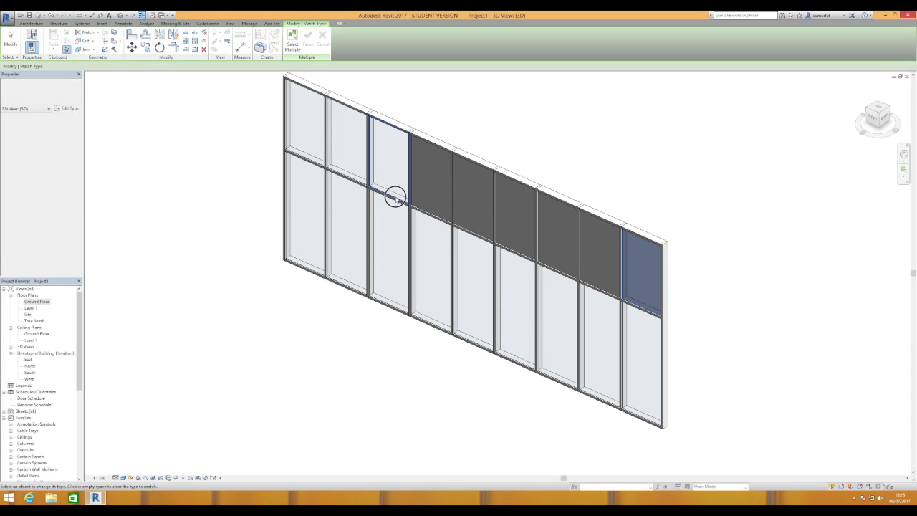
{"action": "left_click", "coordinate": [352, 181]}
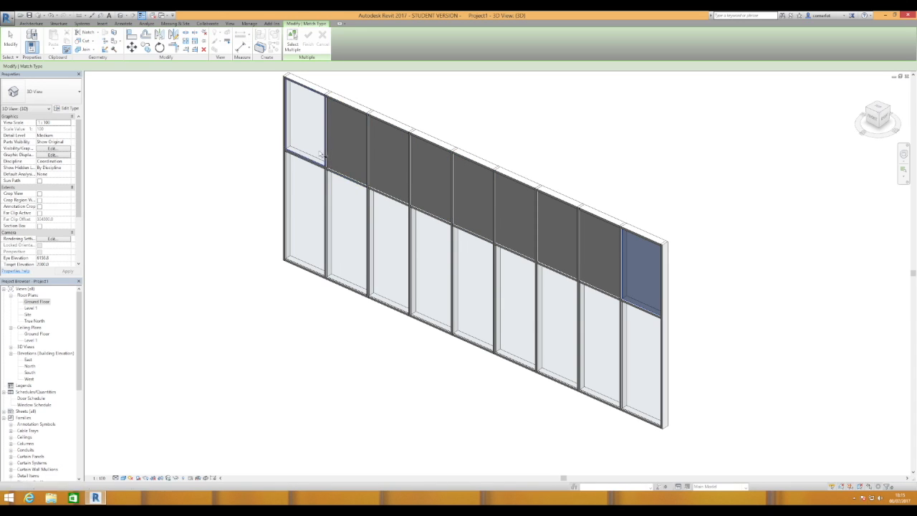
{"action": "left_click", "coordinate": [315, 159]}
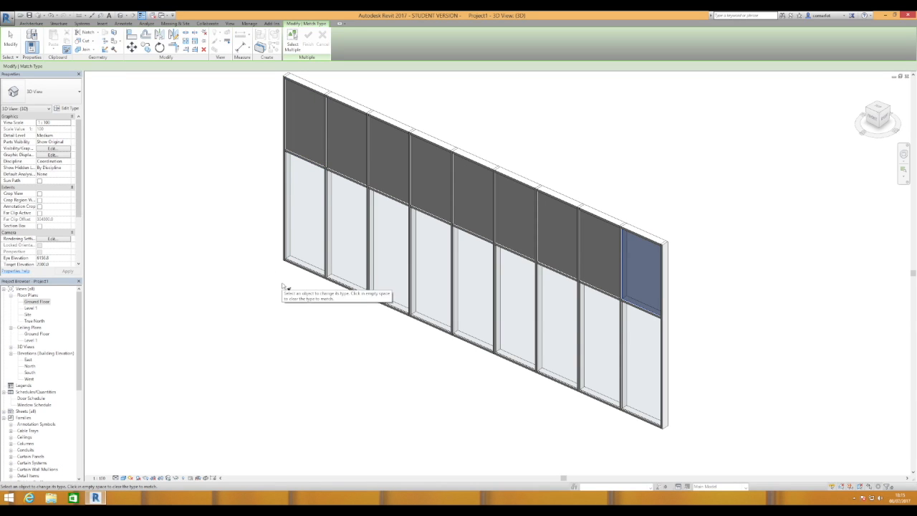
{"action": "key", "text": "Escape"}
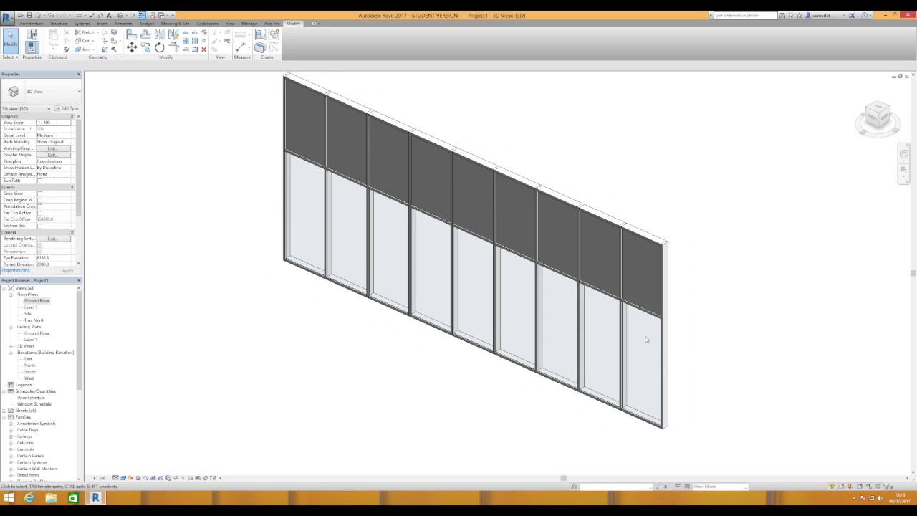
- Try editing the sixth lower glazed panel in place, narrowing its glass extrusion from one side and removing the constraints
{"action": "left_click", "coordinate": [525, 366]}
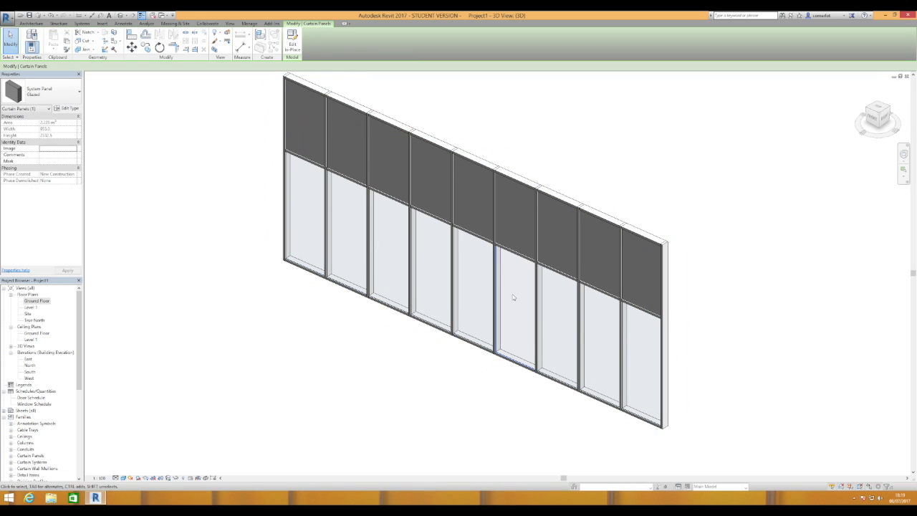
{"action": "left_click", "coordinate": [292, 41]}
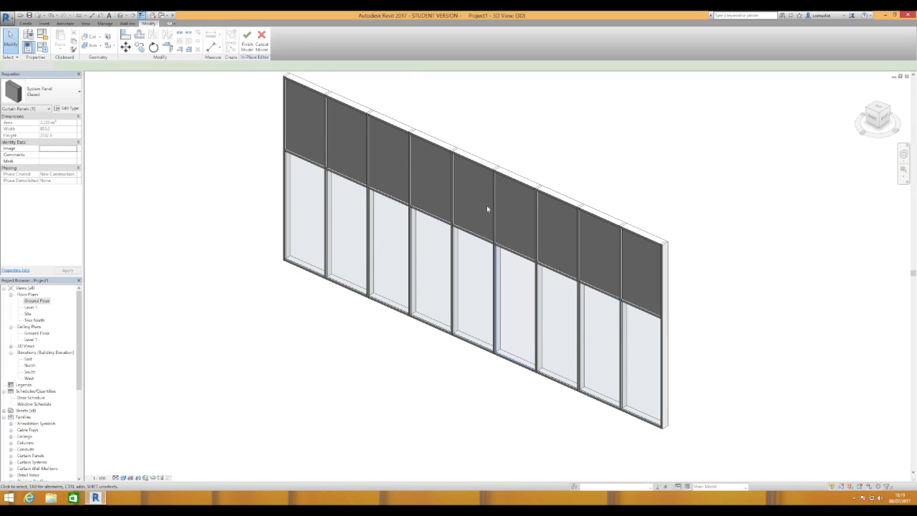
{"action": "left_click", "coordinate": [499, 317]}
{"action": "left_click_drag", "start_coordinate": [495, 298], "coordinate": [522, 309]}
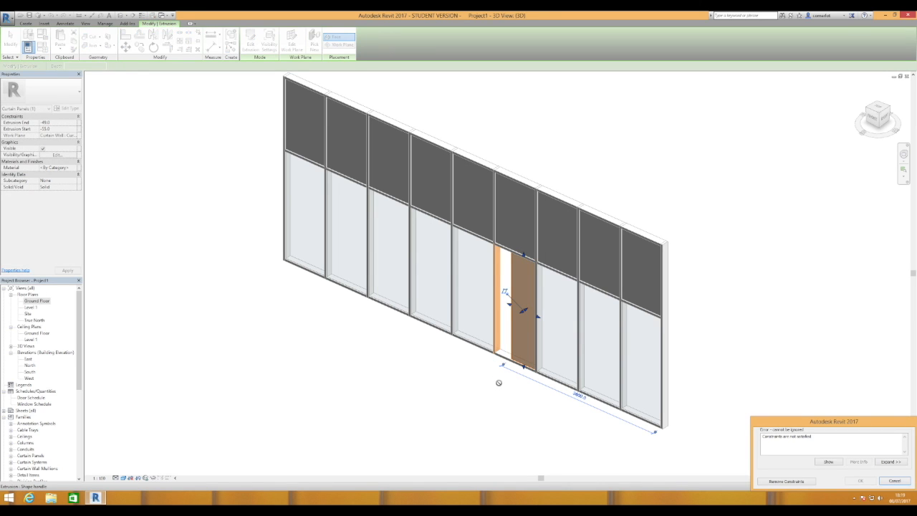
{"action": "left_click", "coordinate": [776, 480]}
{"action": "left_click", "coordinate": [802, 481]}
{"action": "left_click", "coordinate": [294, 288]}
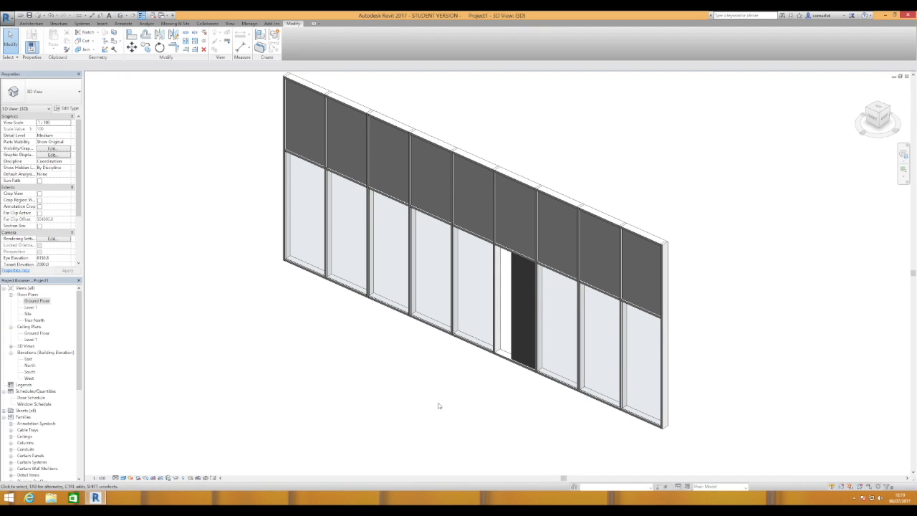
{"action": "double_click", "coordinate": [512, 334]}
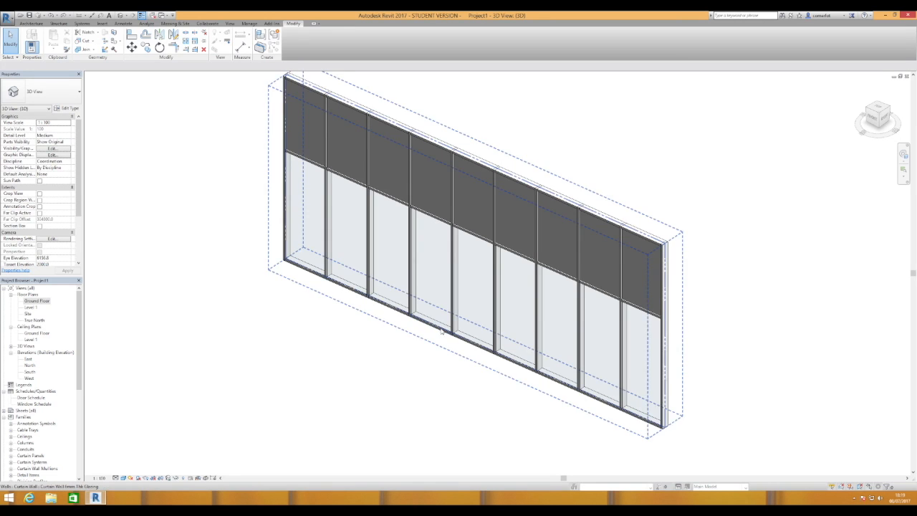
- Inspect the type properties and available families of the fourth lower glazed system panel without changing them
{"action": "left_click", "coordinate": [440, 329]}
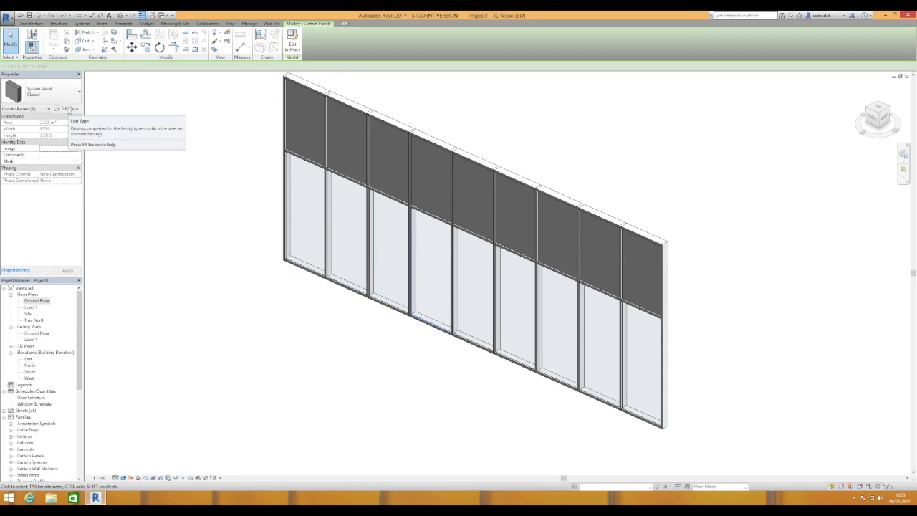
{"action": "left_click", "coordinate": [69, 109]}
{"action": "left_click_drag", "start_coordinate": [205, 117], "coordinate": [161, 105]}
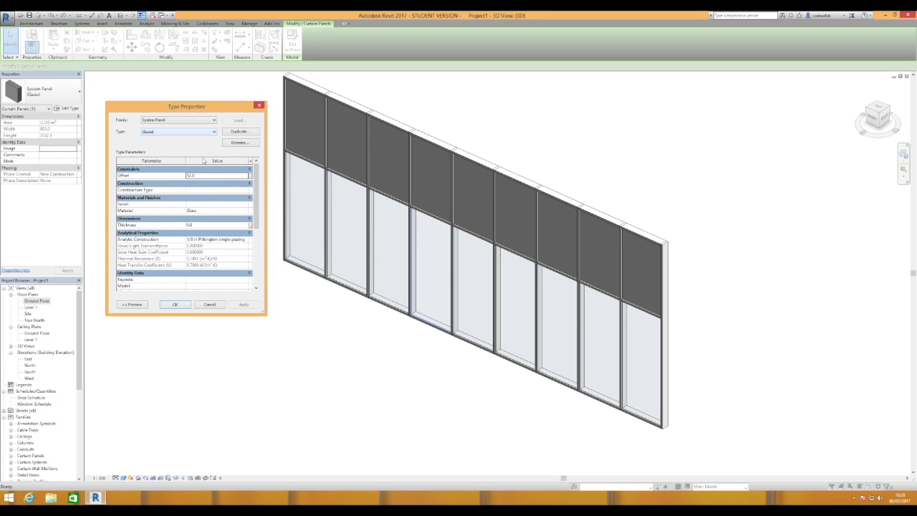
{"action": "left_click_drag", "start_coordinate": [156, 109], "coordinate": [160, 97]}
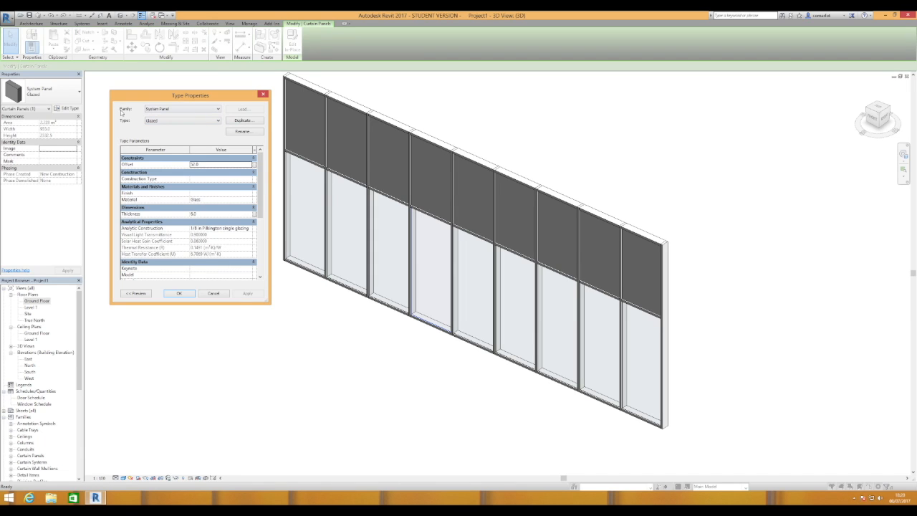
{"action": "left_click", "coordinate": [217, 109]}
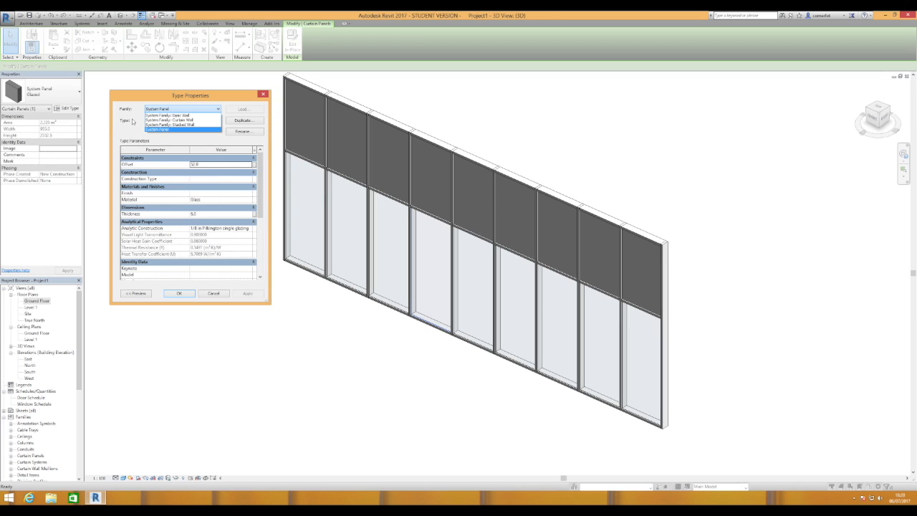
{"action": "left_click", "coordinate": [133, 121]}
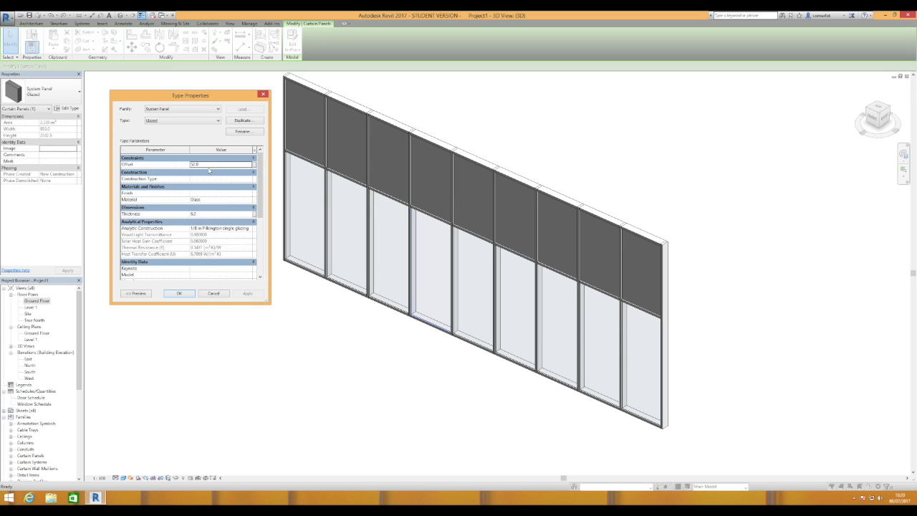
{"action": "left_click", "coordinate": [215, 294]}
{"action": "left_click", "coordinate": [281, 276]}
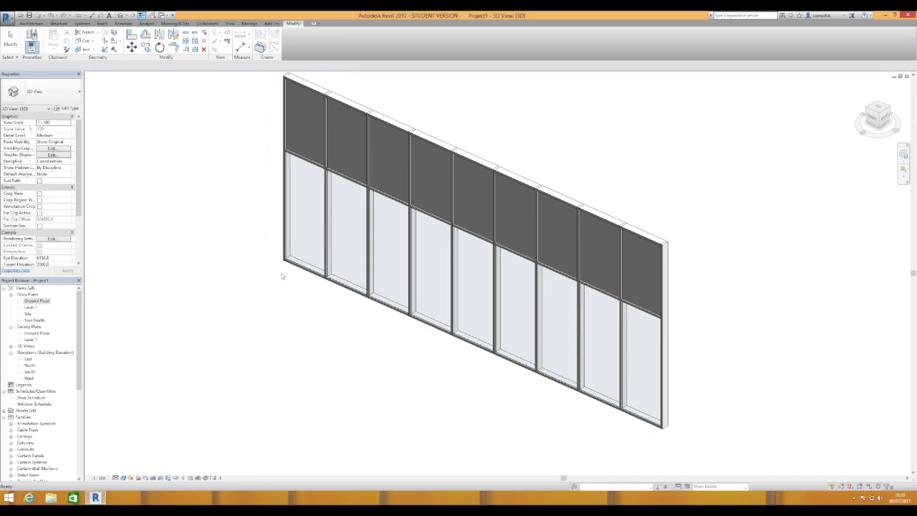
- Load the Glazed Panel family from the Curtain Wall Panels library folder into the project
{"action": "middle_click_drag", "start_coordinate": [401, 245], "coordinate": [458, 168], "text": "shift"}
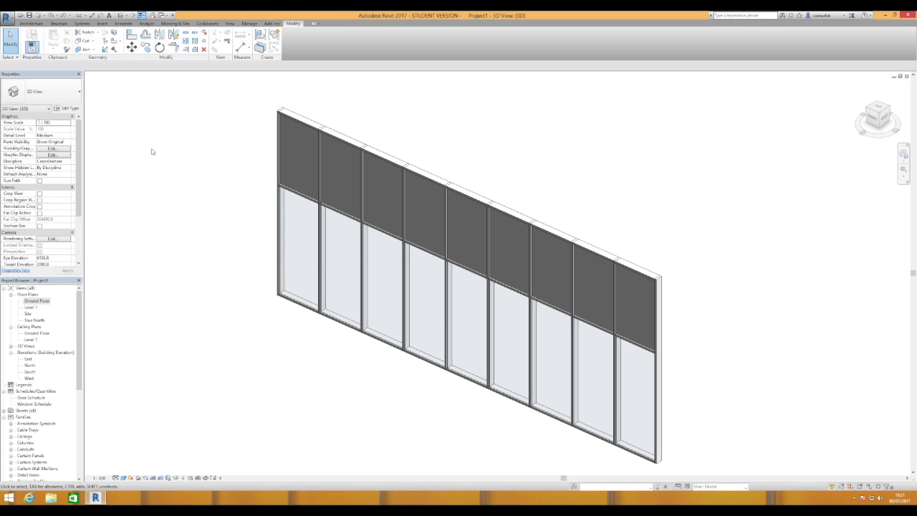
{"action": "left_click", "coordinate": [103, 23]}
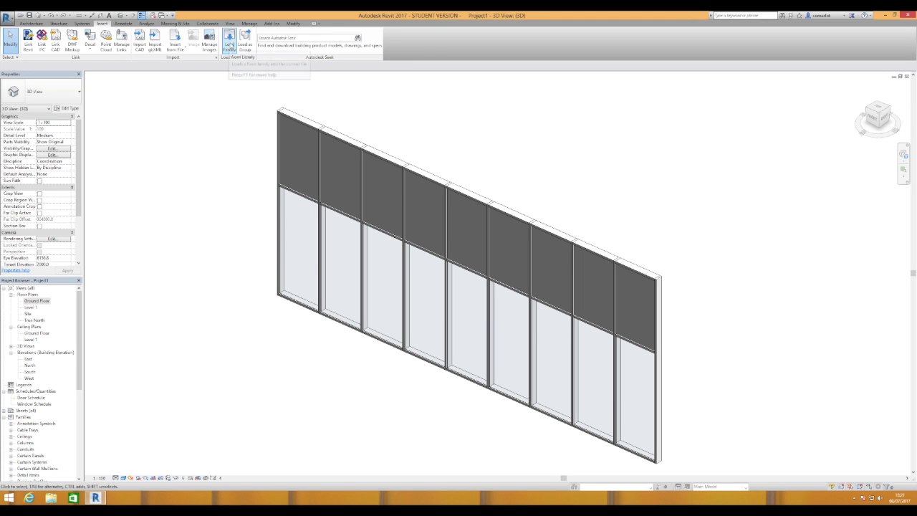
{"action": "left_click", "coordinate": [229, 44]}
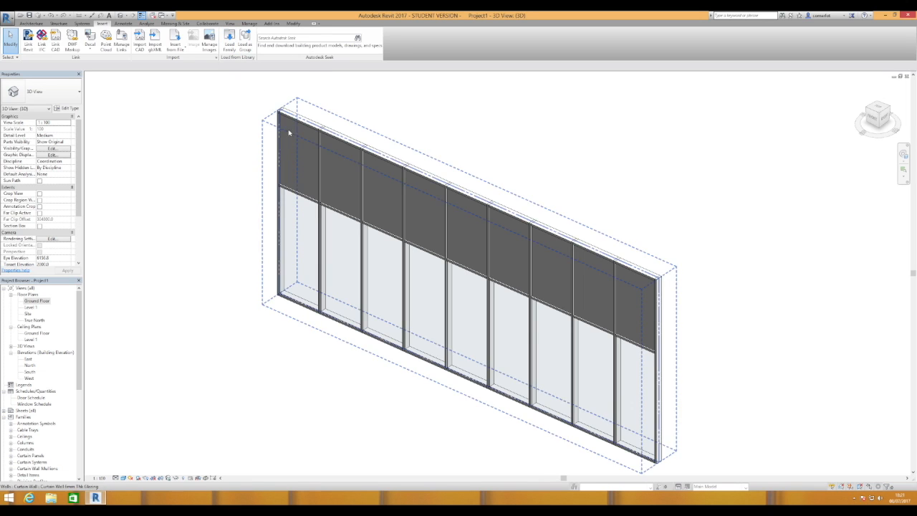
{"action": "left_click", "coordinate": [230, 41]}
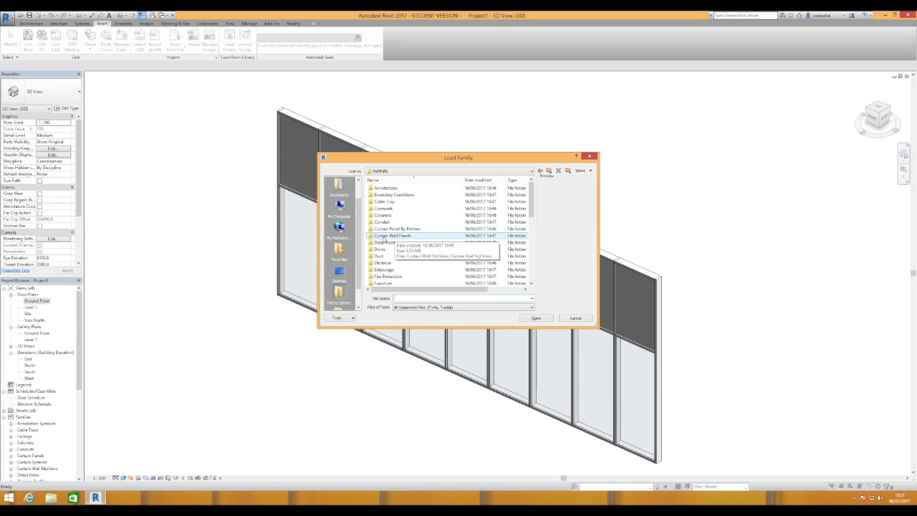
{"action": "double_click", "coordinate": [398, 237]}
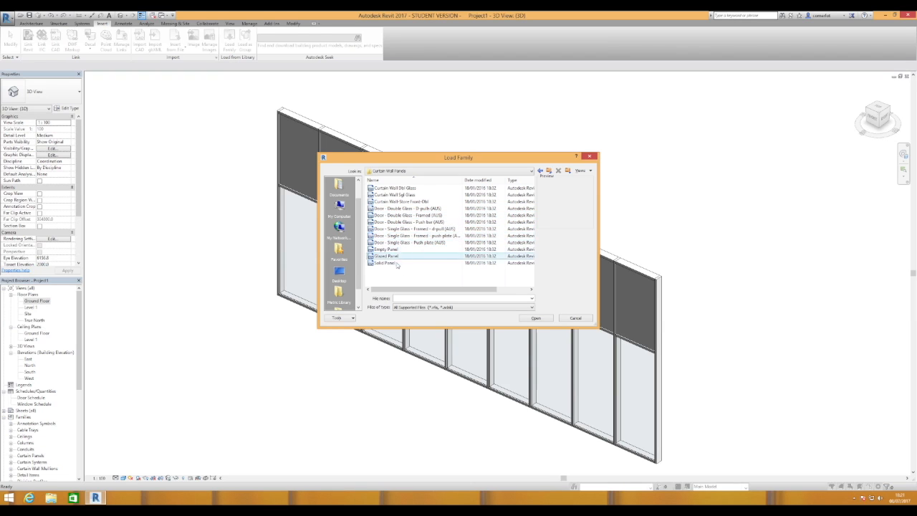
{"action": "left_click", "coordinate": [376, 256]}
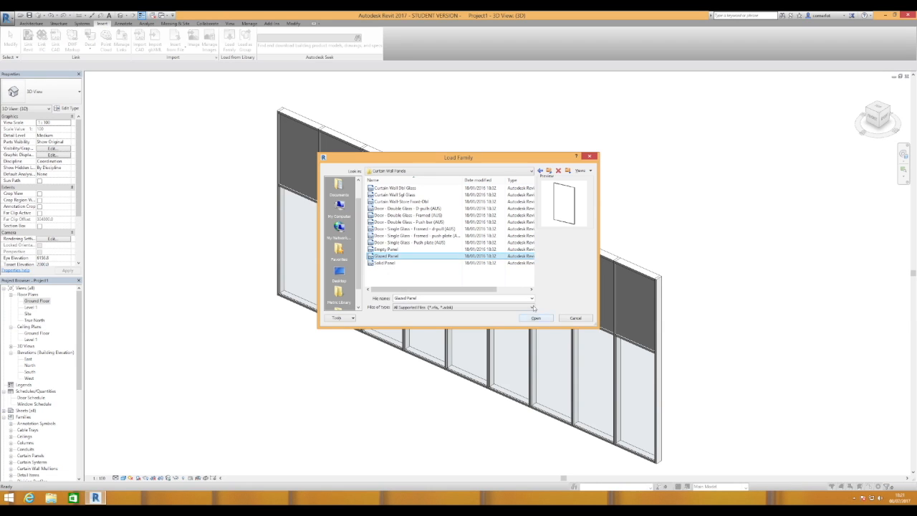
{"action": "left_click", "coordinate": [537, 318]}
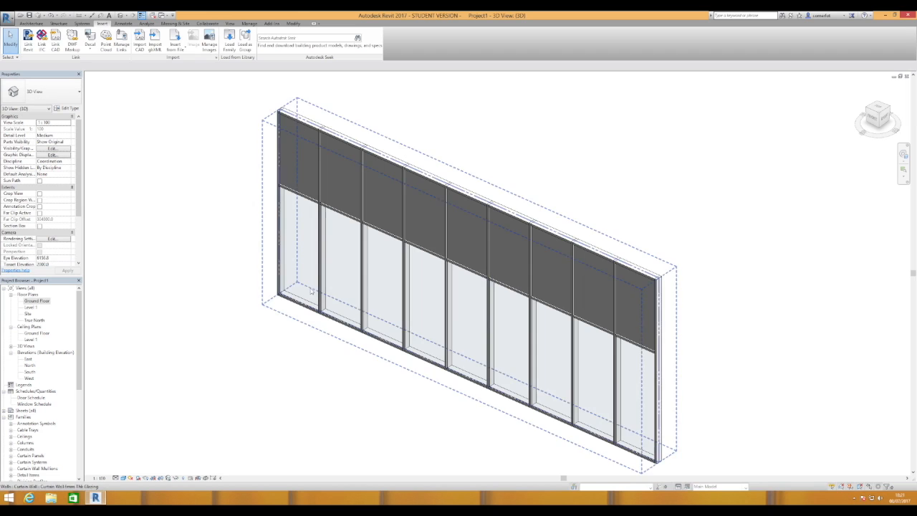
- Examine the types under the Glazed Panel and System Panel families in the project's Curtain Panels category
{"action": "left_click_drag", "start_coordinate": [79, 339], "coordinate": [78, 384]}
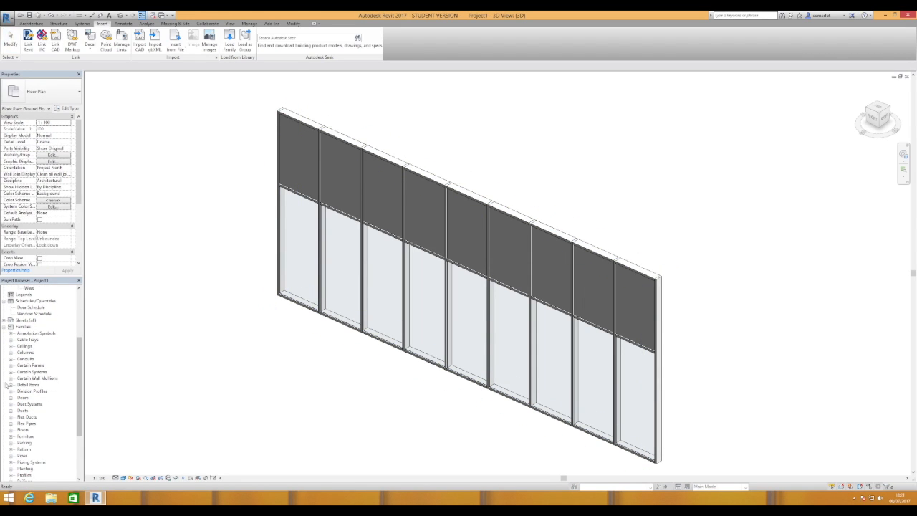
{"action": "left_click", "coordinate": [28, 366]}
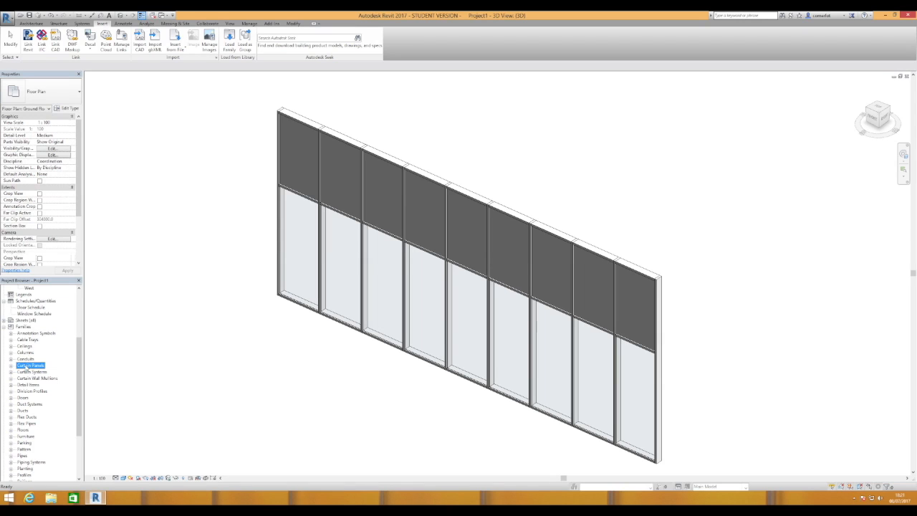
{"action": "left_click", "coordinate": [10, 365]}
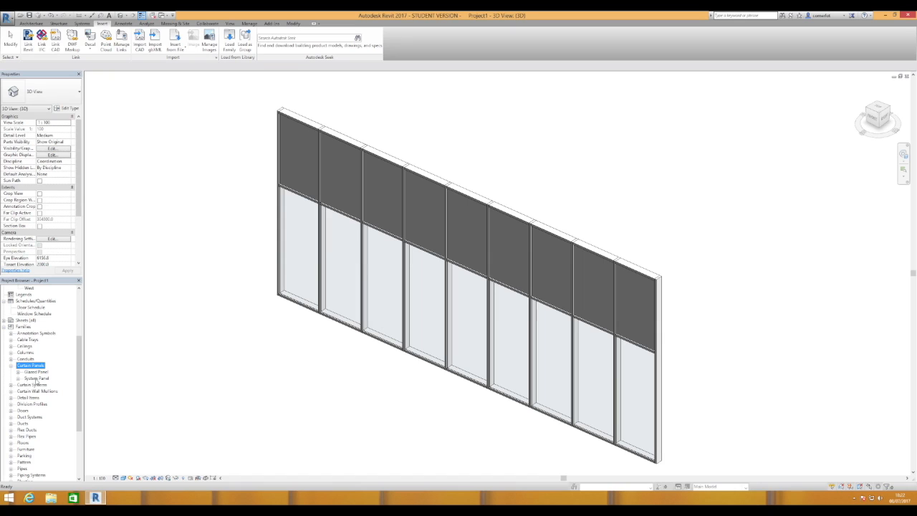
{"action": "left_click", "coordinate": [18, 378]}
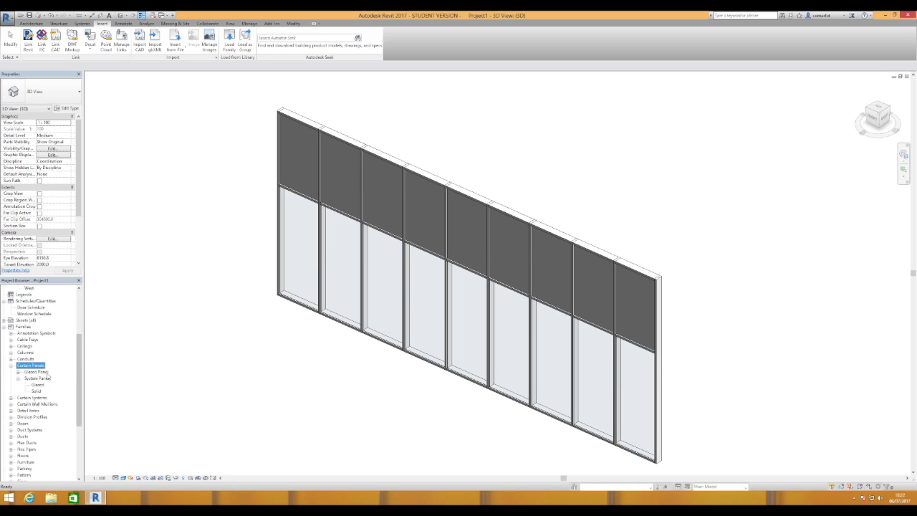
{"action": "left_click", "coordinate": [18, 372]}
{"action": "left_click", "coordinate": [36, 372]}
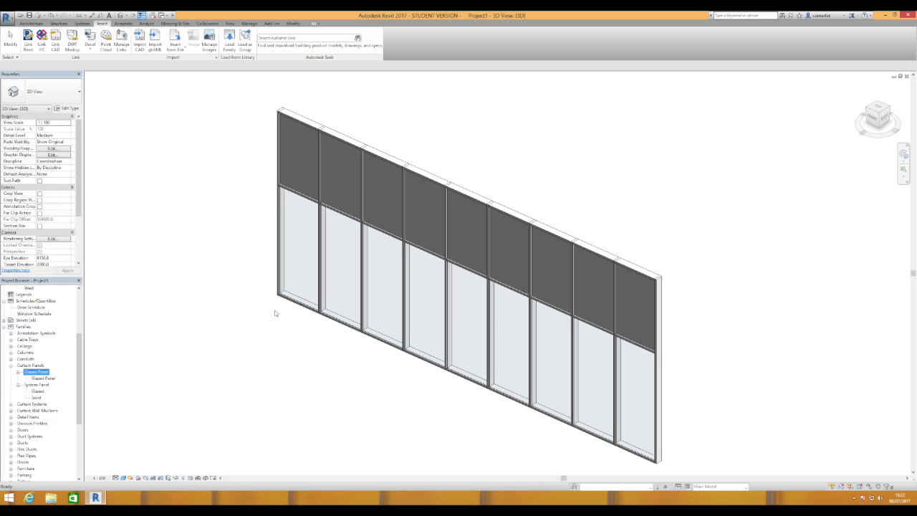
- Change the third lower curtain wall panel to the loaded Glazed Panel type
{"action": "left_click", "coordinate": [381, 341]}
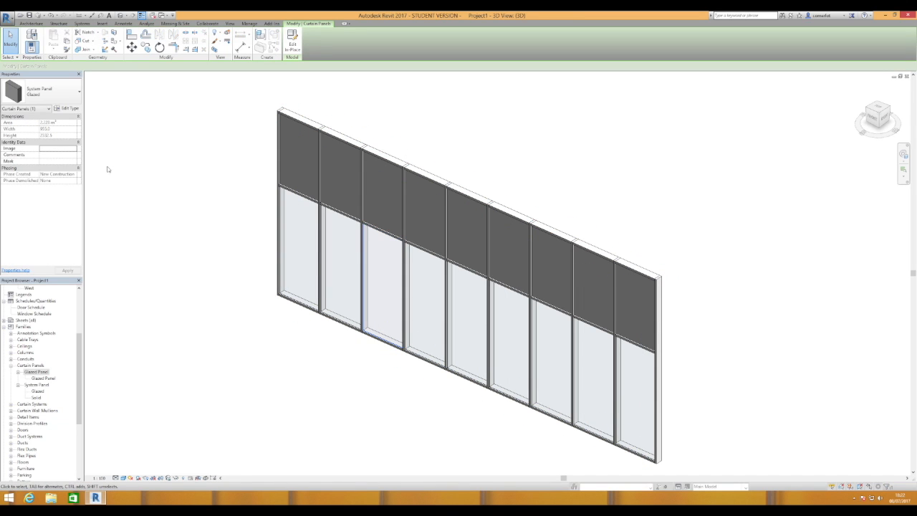
{"action": "left_click", "coordinate": [78, 93]}
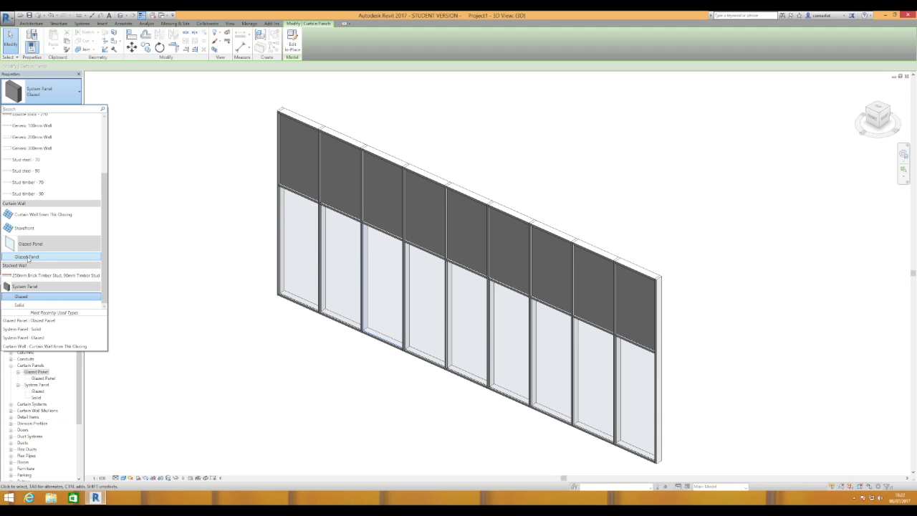
{"action": "left_click", "coordinate": [33, 258]}
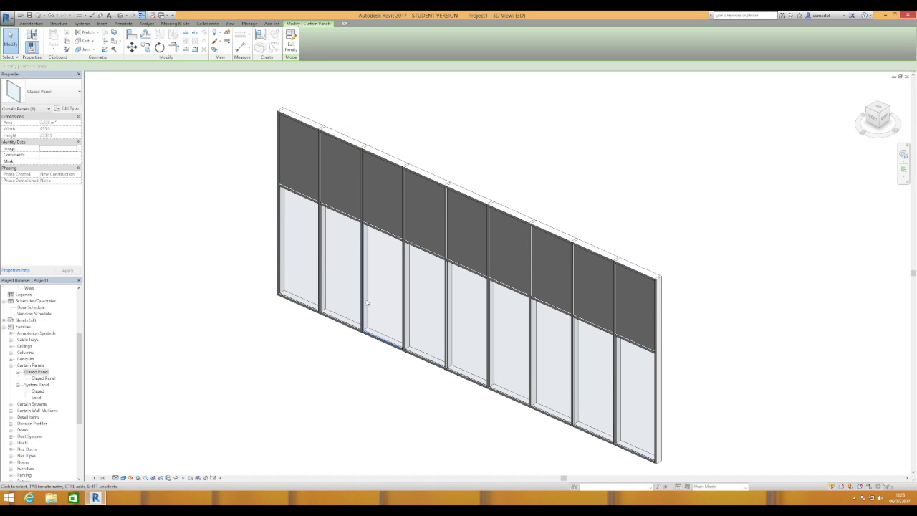
- Compare the panel types of the second and third lower glazed panels by selecting each one
{"action": "key", "text": "Tab"}
{"action": "key", "text": "Tab"}
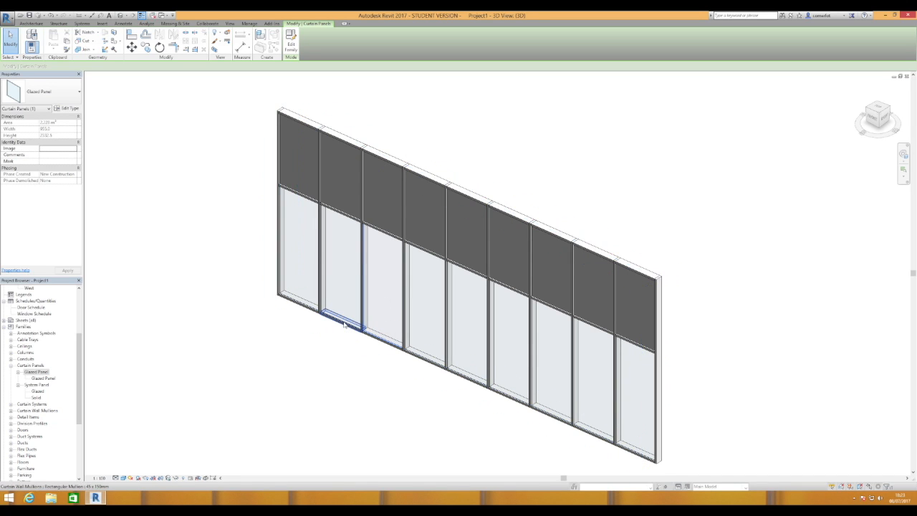
{"action": "left_click", "coordinate": [344, 325]}
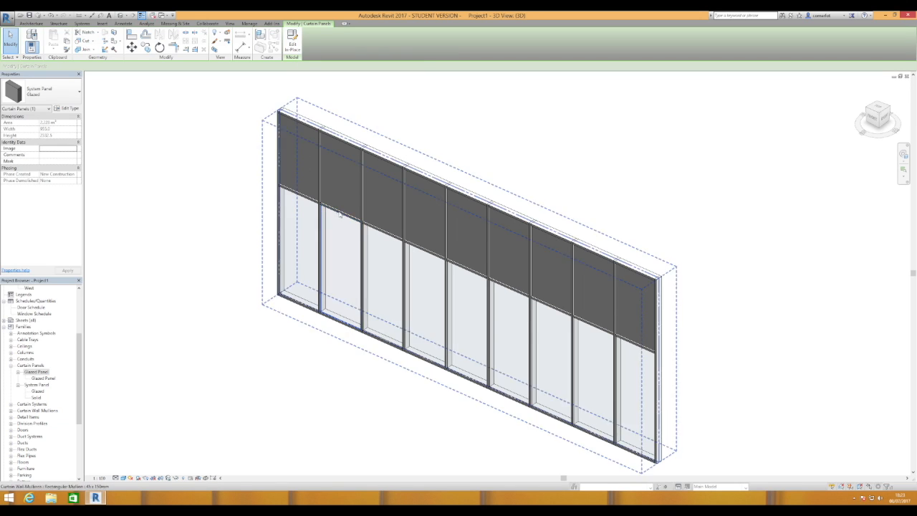
{"action": "key", "text": "Tab"}
{"action": "left_click", "coordinate": [378, 338]}
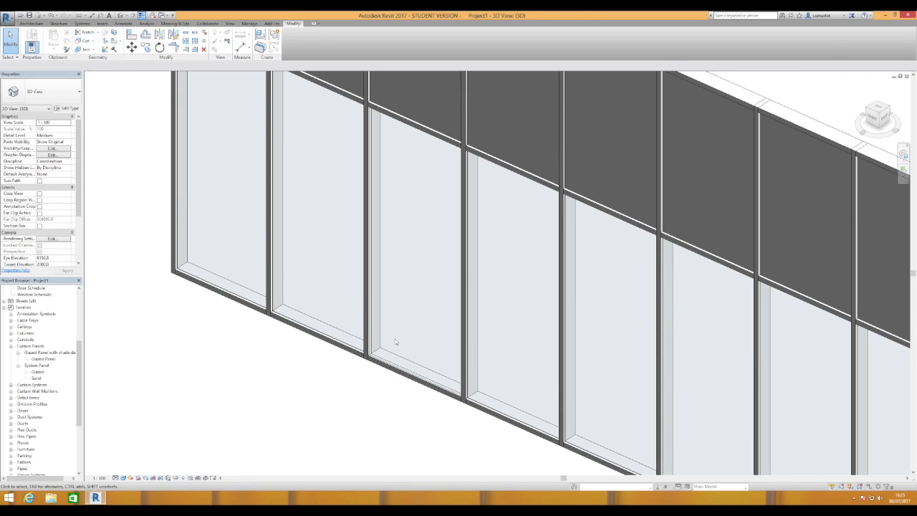
- Set the offset to 52 mm and the thickness to 8 mm for the third lower panel's Glazed Panel with shade device type
{"action": "scroll", "coordinate": [394, 341], "scroll_direction": "down", "scroll_amount": 3}
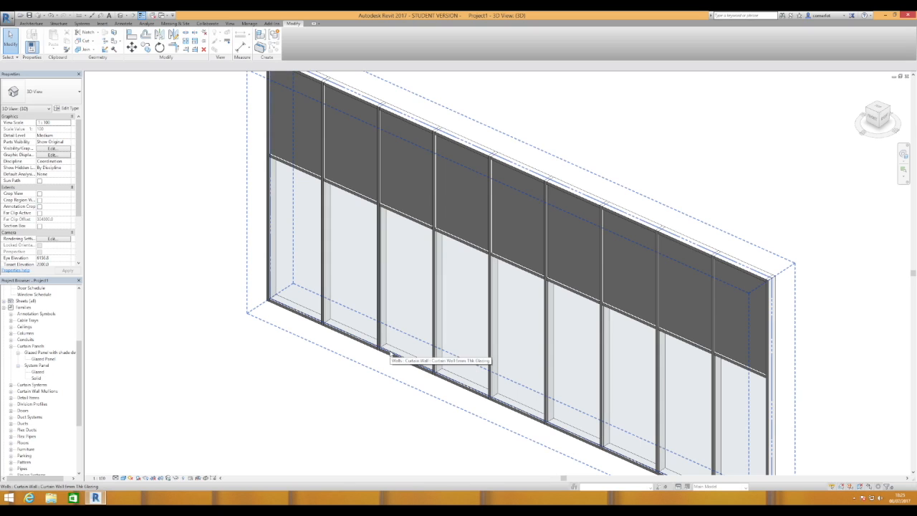
{"action": "key", "text": "Tab"}
{"action": "left_click", "coordinate": [391, 356]}
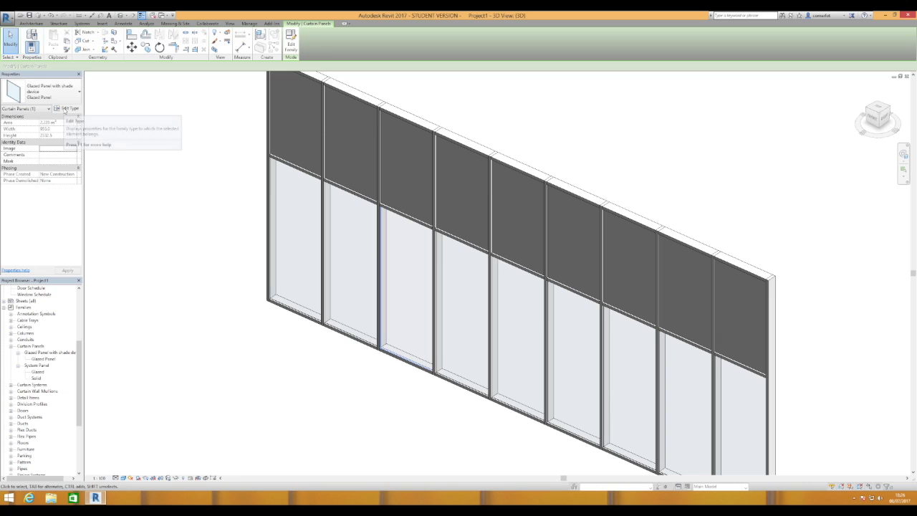
{"action": "left_click", "coordinate": [66, 109]}
{"action": "left_click", "coordinate": [205, 206]}
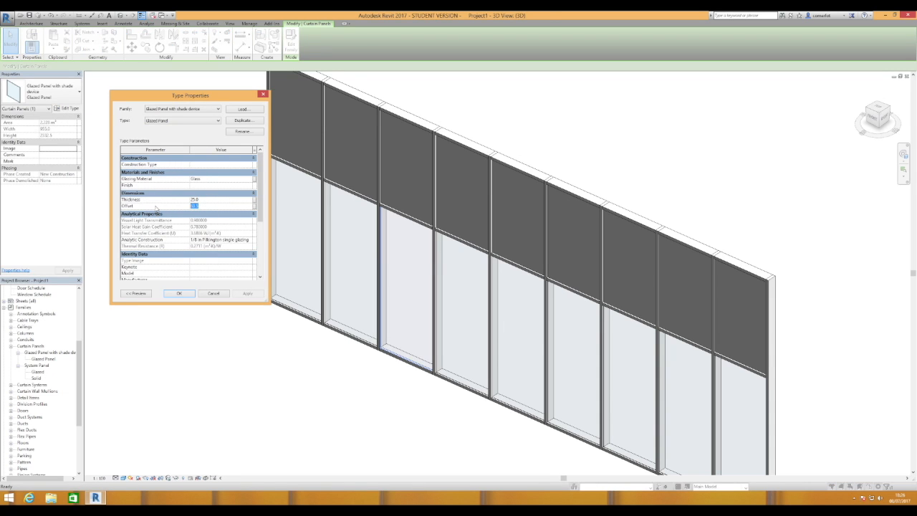
{"action": "type", "text": "52"}
{"action": "left_click", "coordinate": [199, 199]}
{"action": "type", "text": "8"}
{"action": "left_click", "coordinate": [242, 294]}
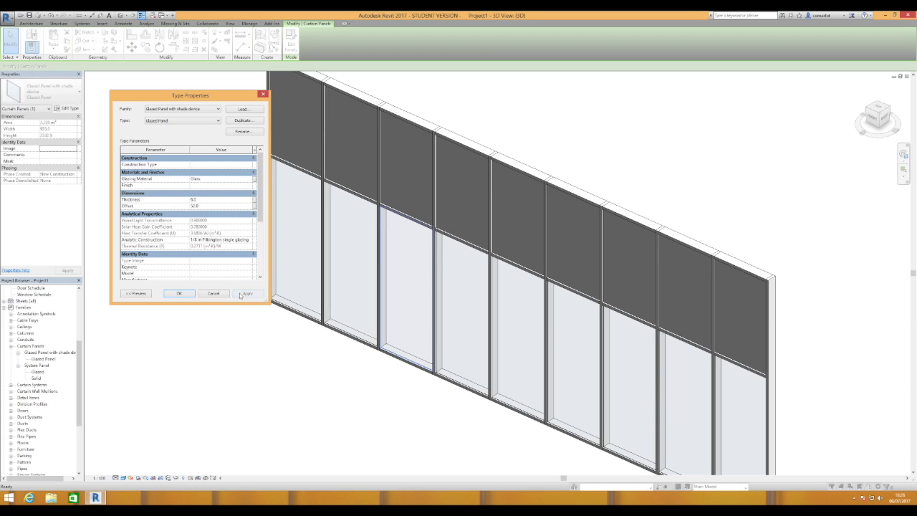
{"action": "left_click", "coordinate": [181, 294]}
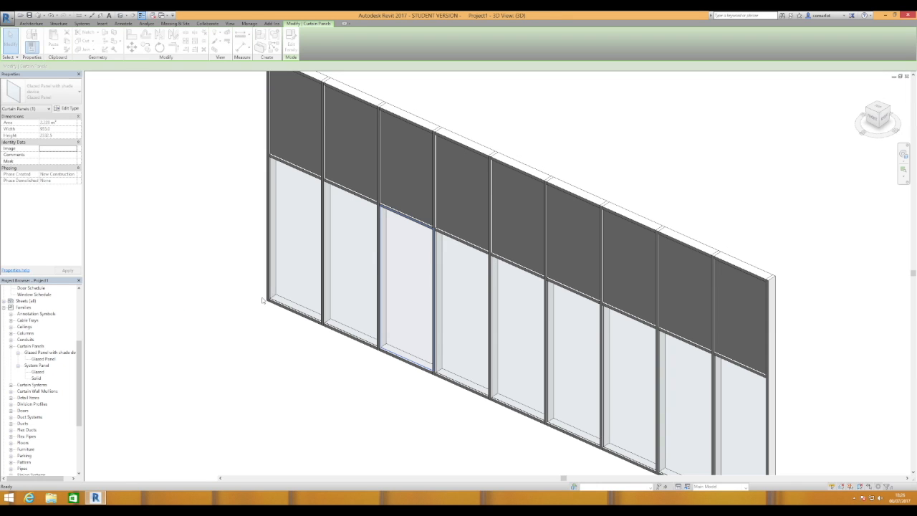
{"action": "key", "text": "Escape"}
{"action": "scroll", "coordinate": [394, 351], "scroll_direction": "down", "scroll_amount": 5}
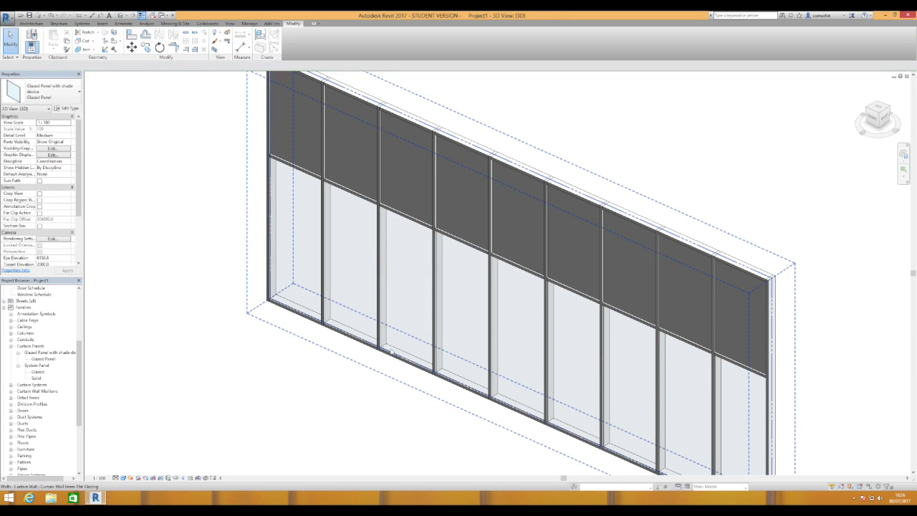
- Open the third lower panel's Glazed Panel with shade device family for editing
{"action": "scroll", "coordinate": [390, 349], "scroll_direction": "up", "scroll_amount": 5}
{"action": "scroll", "coordinate": [390, 351], "scroll_direction": "up", "scroll_amount": 6}
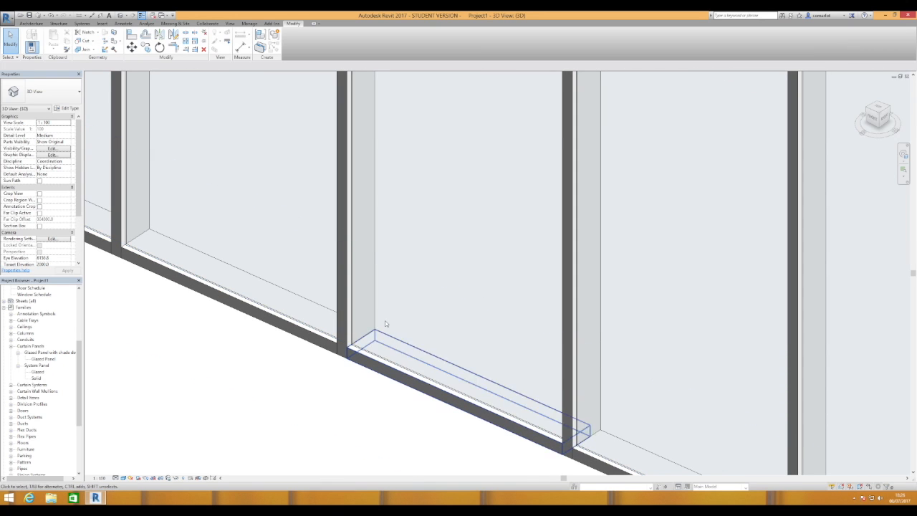
{"action": "scroll", "coordinate": [387, 323], "scroll_direction": "down", "scroll_amount": 3}
{"action": "scroll", "coordinate": [387, 322], "scroll_direction": "down", "scroll_amount": 4}
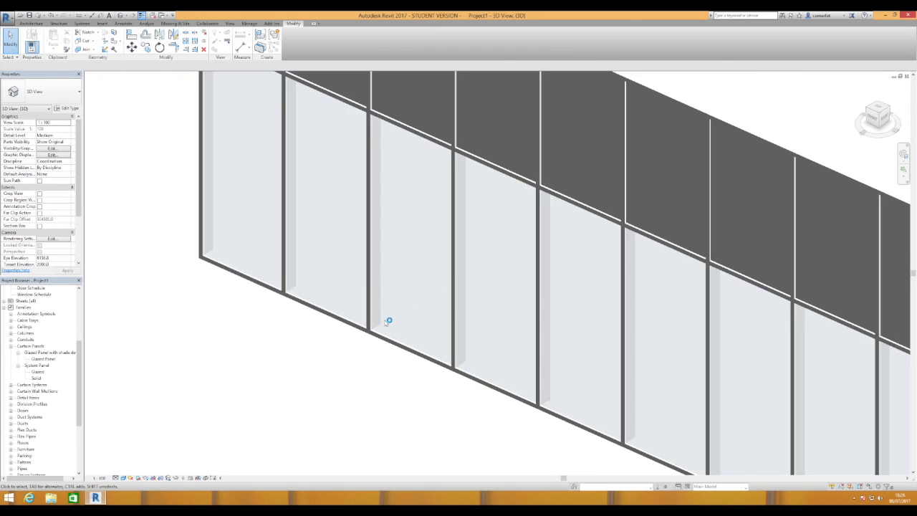
{"action": "middle_click_drag", "start_coordinate": [404, 327], "coordinate": [388, 335]}
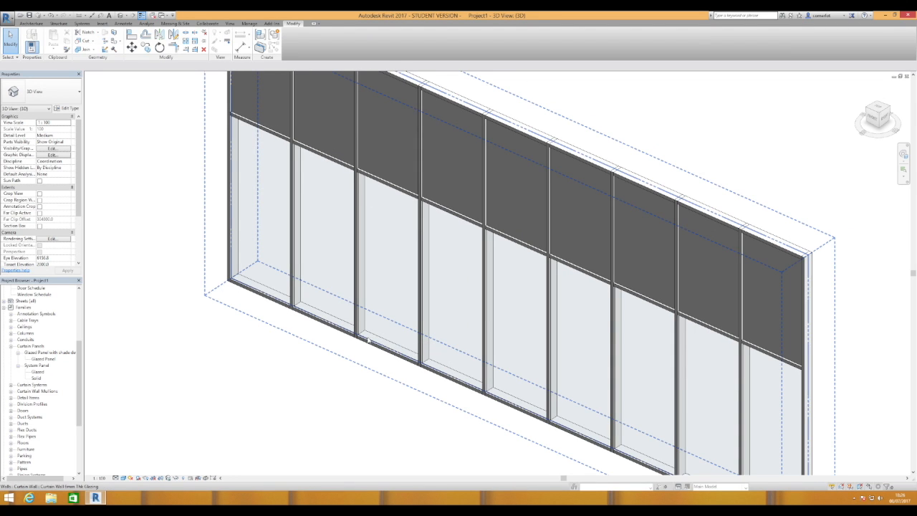
{"action": "left_click", "coordinate": [367, 336]}
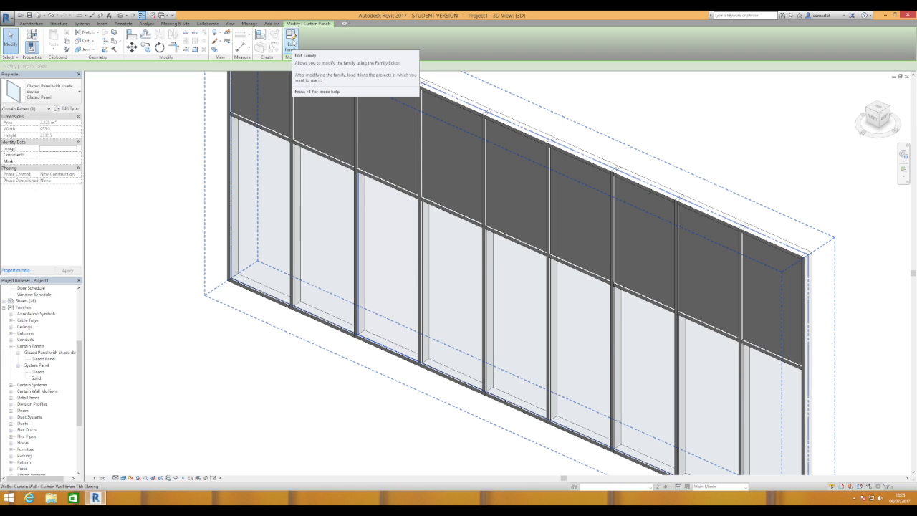
{"action": "left_click", "coordinate": [291, 43]}
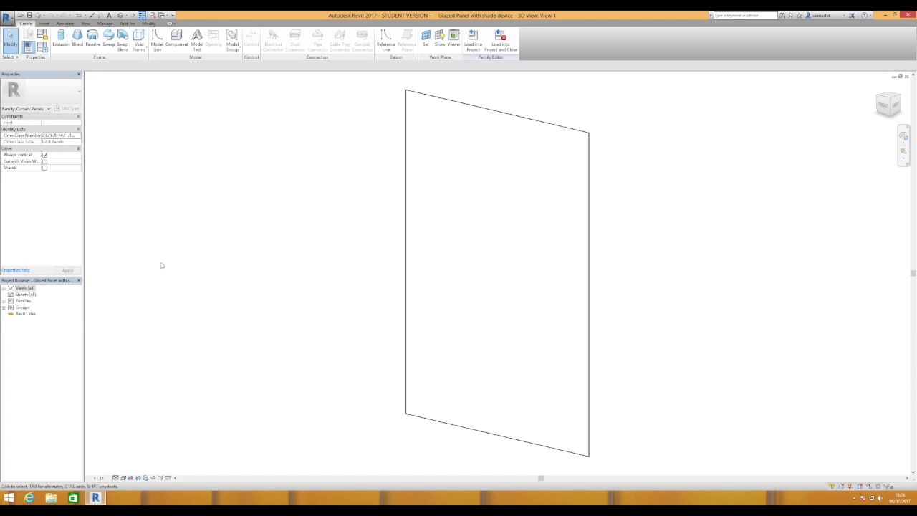
- Open the panel family's Base Line floor plan view
{"action": "scroll", "coordinate": [461, 234], "scroll_direction": "down", "scroll_amount": 4}
{"action": "middle_click_drag", "start_coordinate": [462, 247], "coordinate": [482, 295], "text": "shift"}
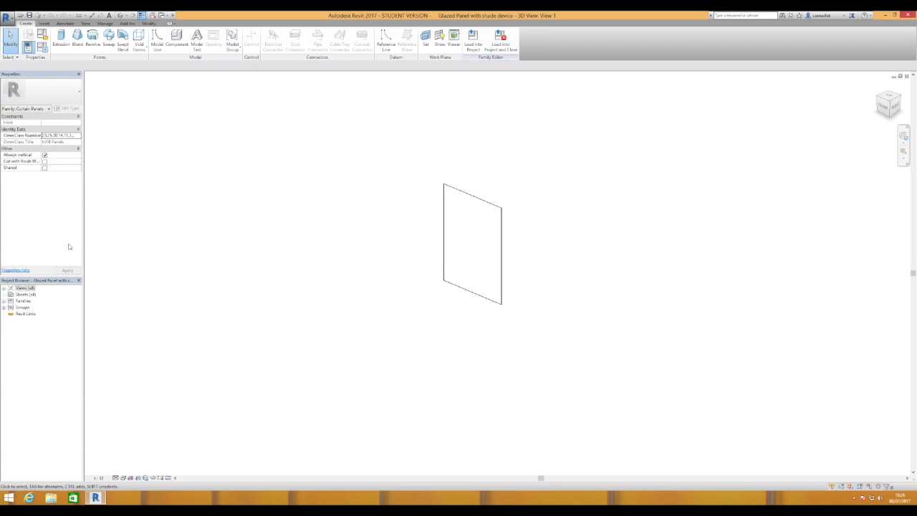
{"action": "left_click", "coordinate": [4, 289]}
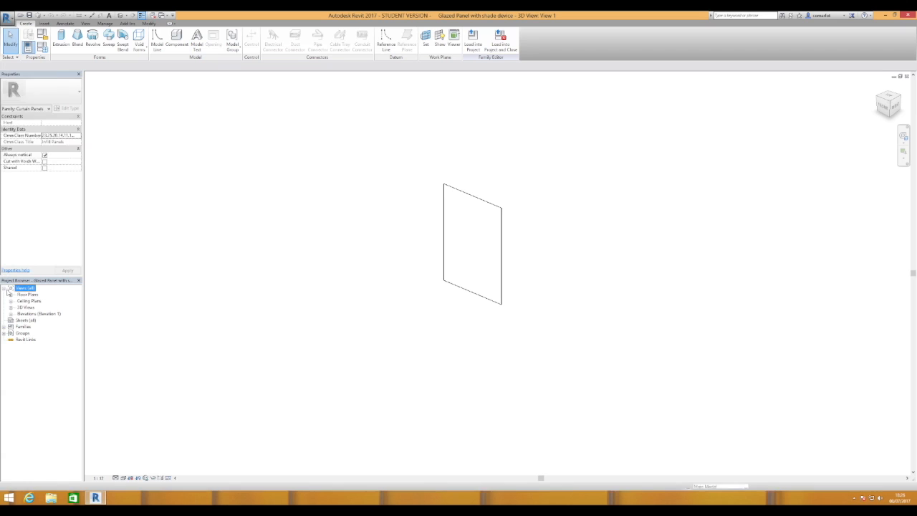
{"action": "left_click", "coordinate": [11, 295]}
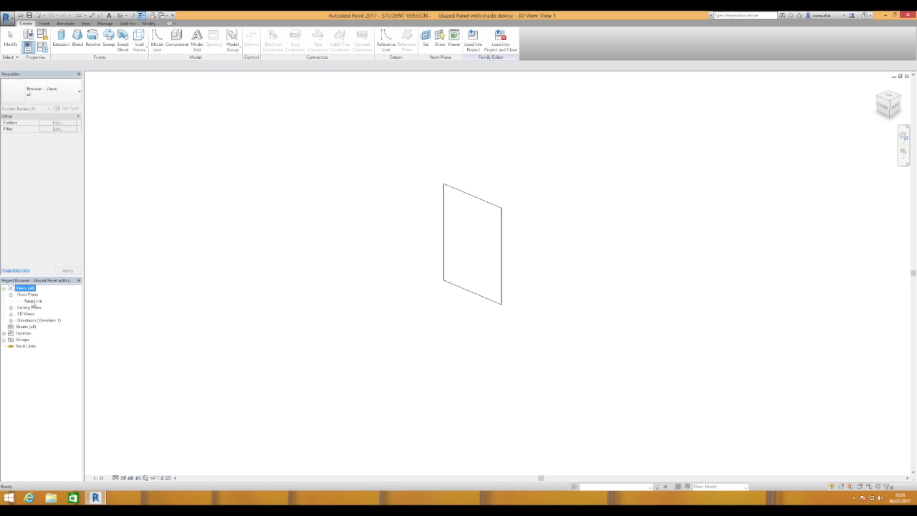
{"action": "double_click", "coordinate": [33, 300]}
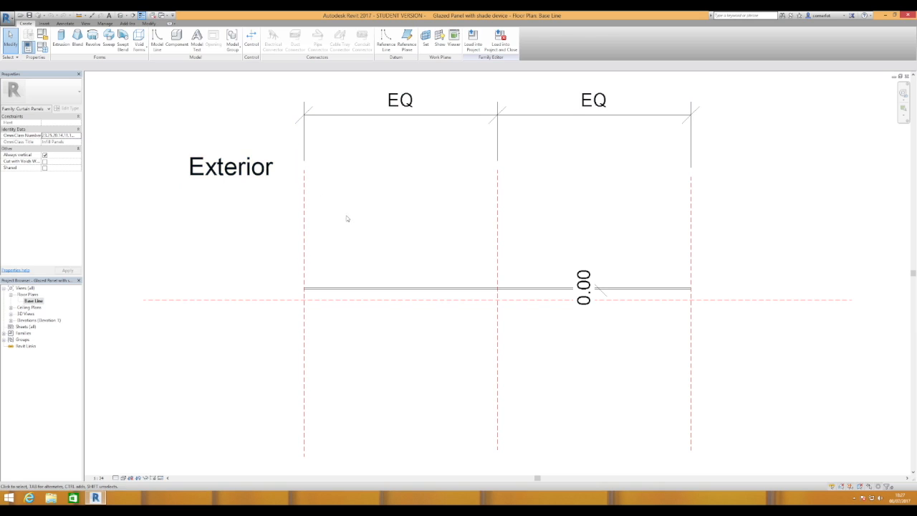
- Name the leftmost vertical reference plane in the Base Line plan "right"
{"action": "left_click", "coordinate": [303, 233]}
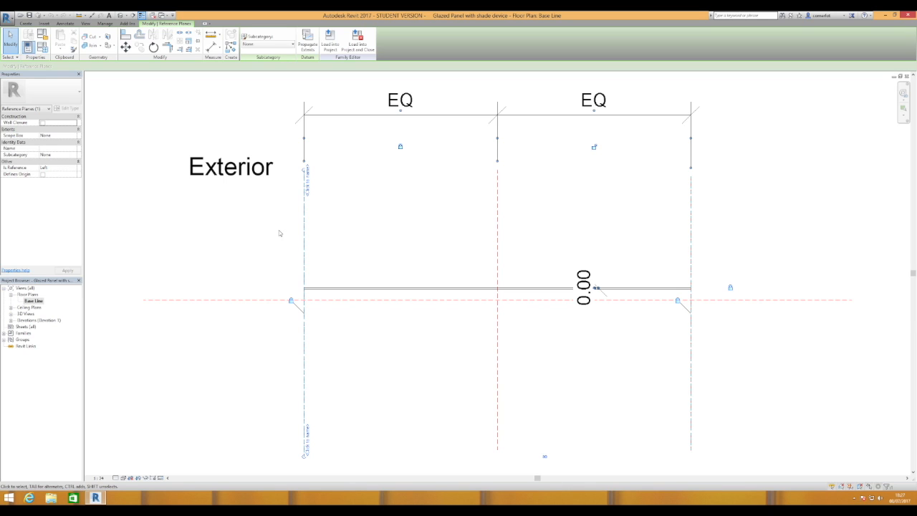
{"action": "left_click", "coordinate": [280, 233]}
{"action": "left_click", "coordinate": [305, 235]}
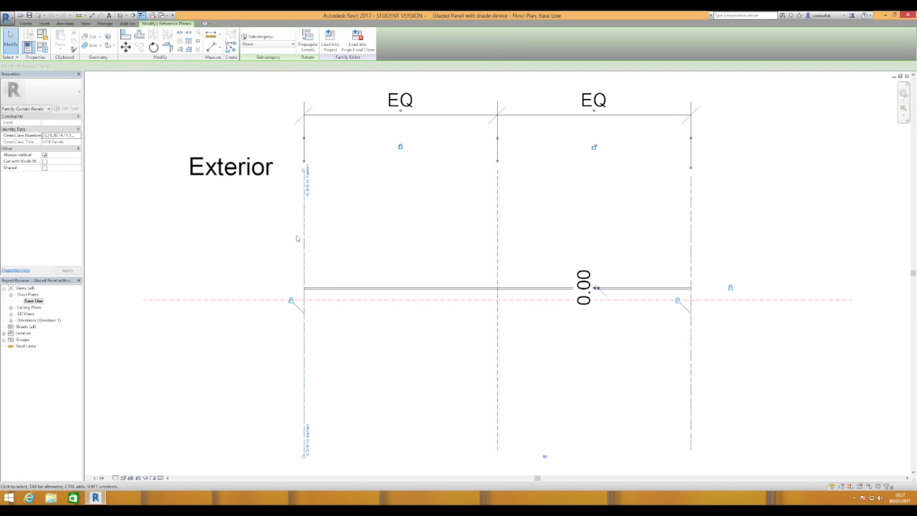
{"action": "key", "text": "Escape"}
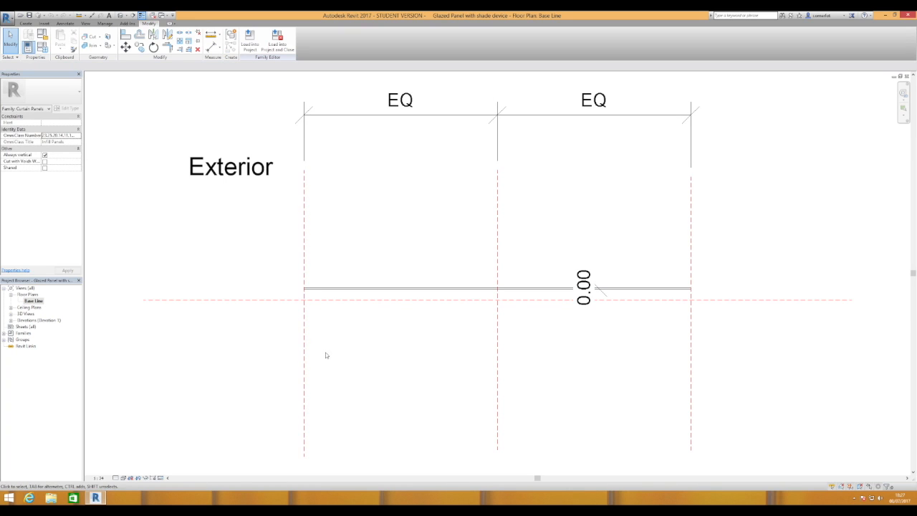
{"action": "left_click", "coordinate": [305, 351]}
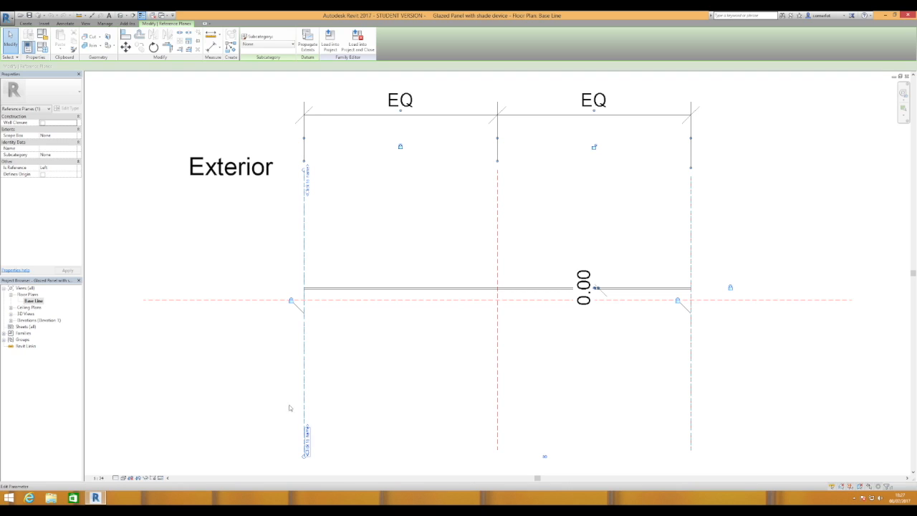
{"action": "left_click", "coordinate": [43, 149]}
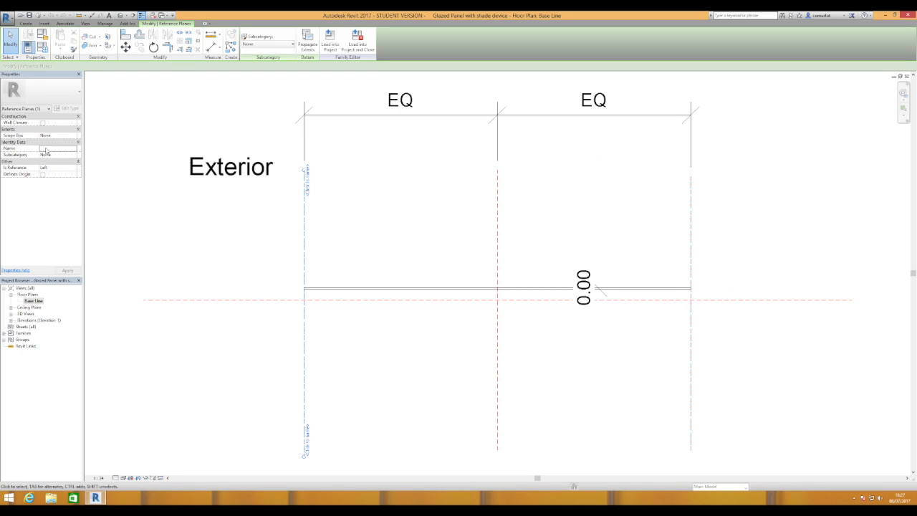
{"action": "left_click", "coordinate": [307, 347]}
{"action": "left_click", "coordinate": [309, 440]}
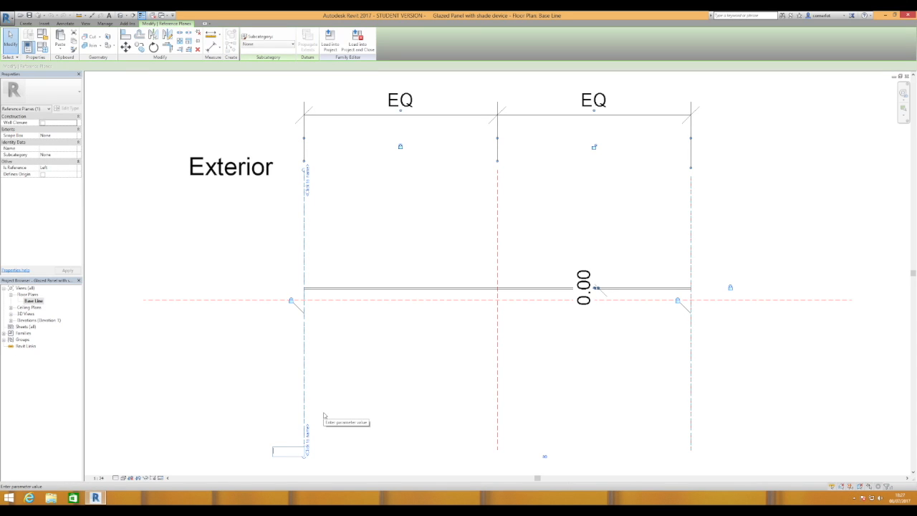
{"action": "type", "text": "I"}
{"action": "key", "text": "Return"}
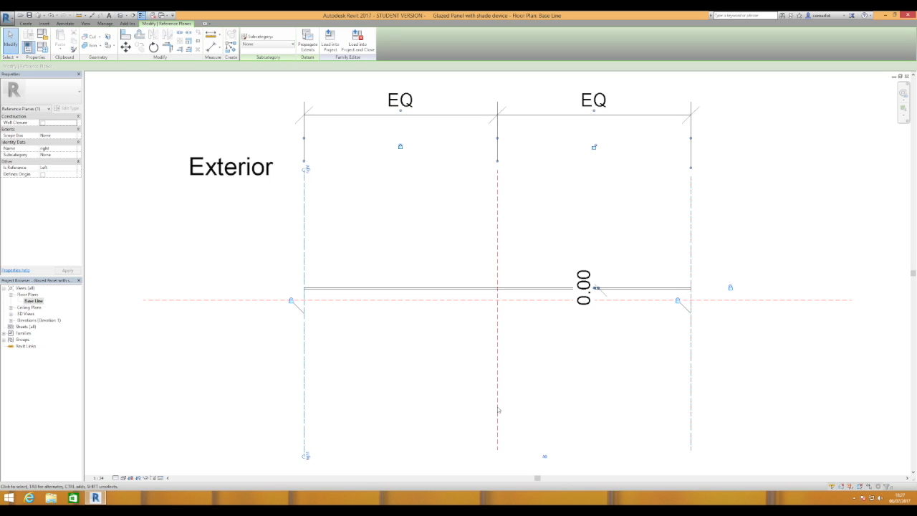
- Name the middle vertical reference plane between the two EQ dimensions "centre"
{"action": "left_click", "coordinate": [499, 408]}
{"action": "left_click", "coordinate": [494, 431]}
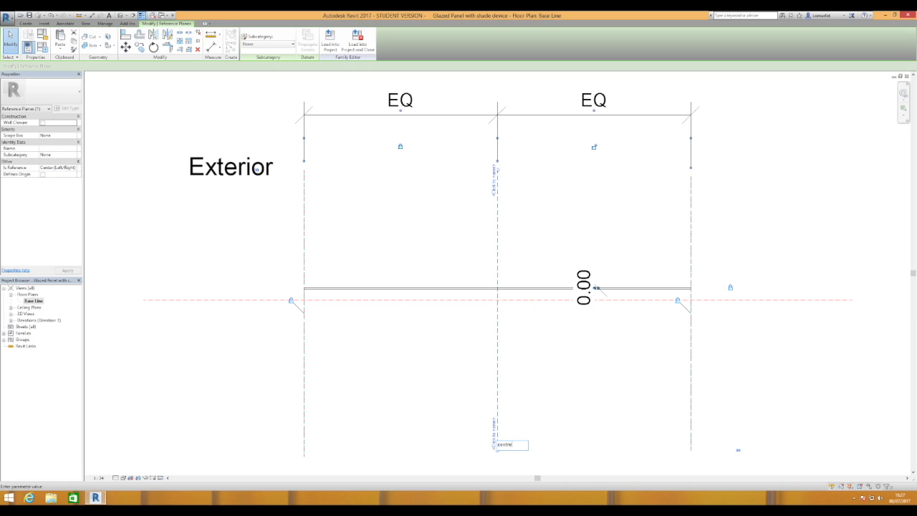
{"action": "key", "text": "Return"}
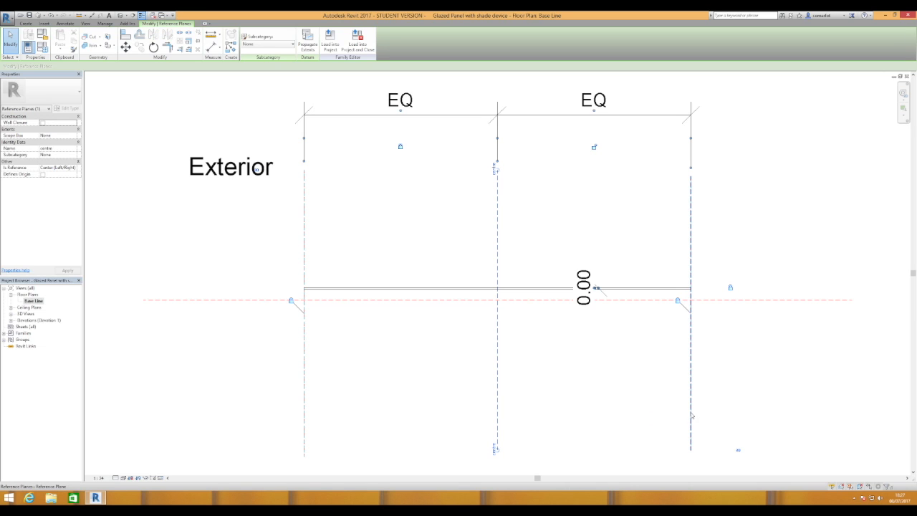
{"action": "key", "text": "Escape"}
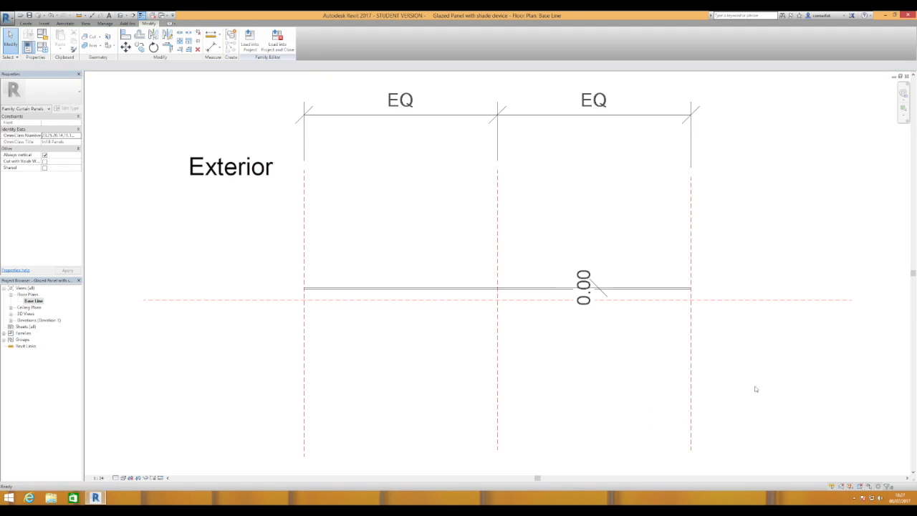
- Name the rightmost vertical reference plane in the plan "left"
{"action": "left_click", "coordinate": [692, 401]}
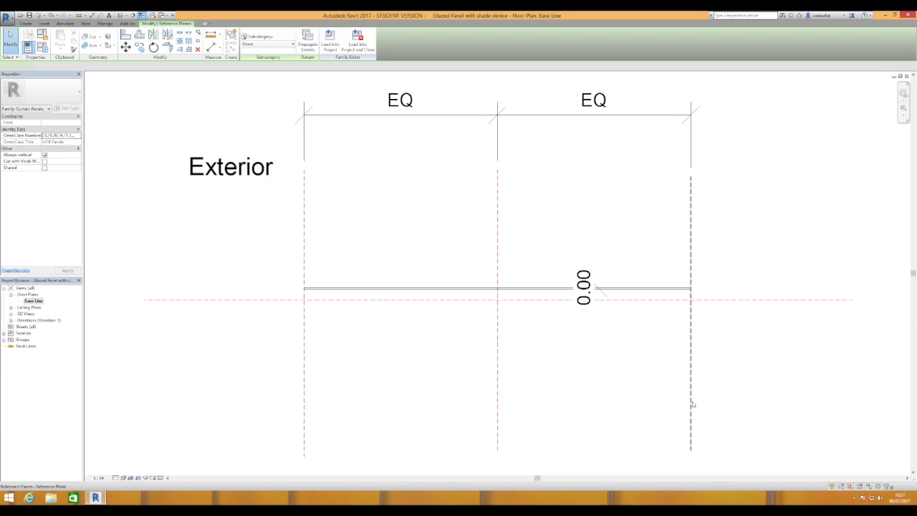
{"action": "left_click", "coordinate": [695, 430]}
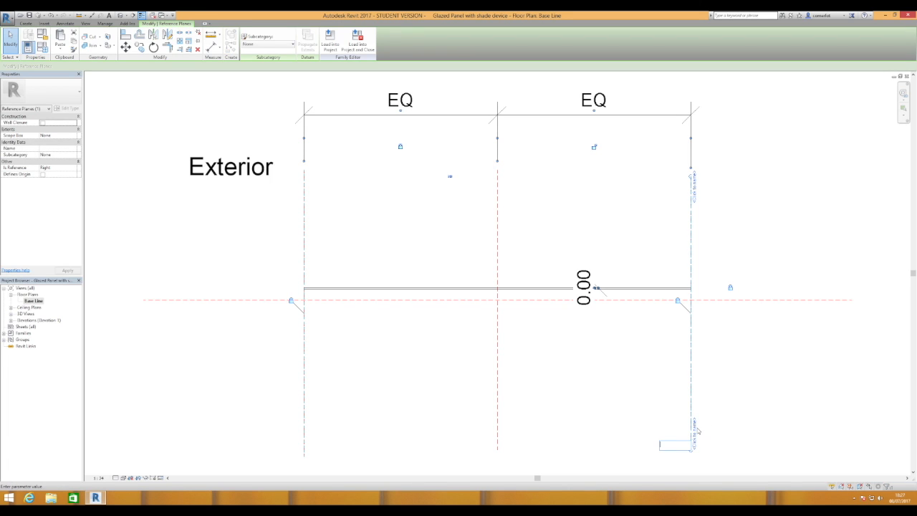
{"action": "type", "text": "left"}
{"action": "key", "text": "Return"}
{"action": "key", "text": "Escape"}
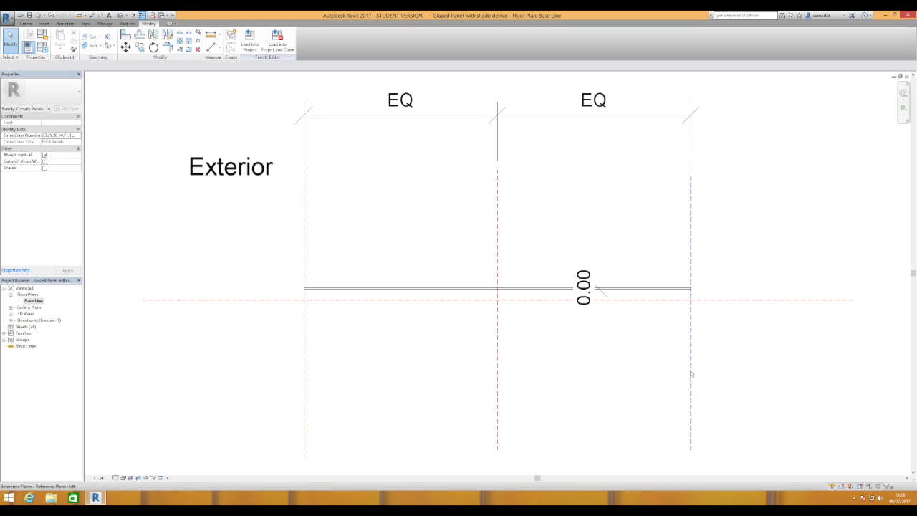